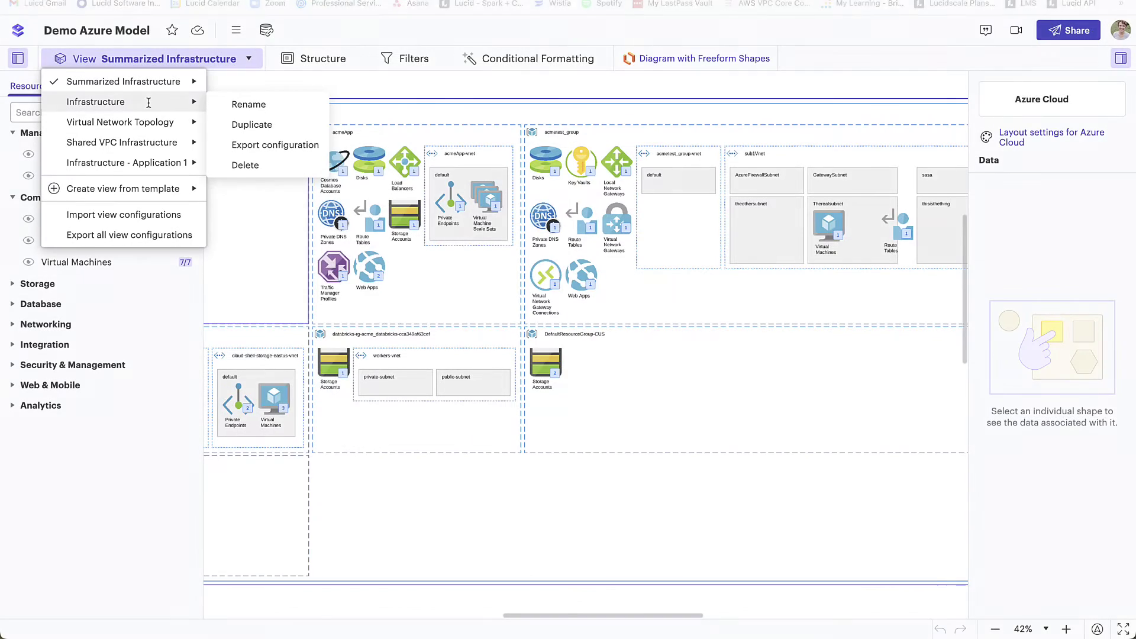
Step: Switch the Demo Azure Model to the Infrastructure view and pan to reveal Azure subscription 1
{"action": "left_click", "coordinate": [144, 101]}
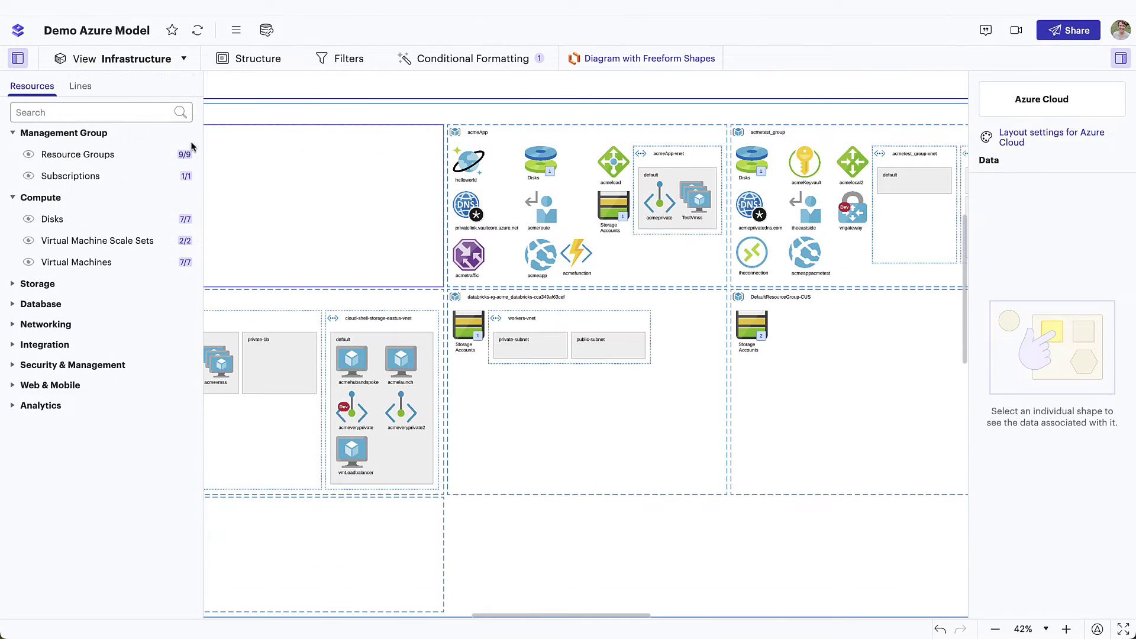
{"action": "left_click_drag", "start_coordinate": [327, 223], "coordinate": [573, 229]}
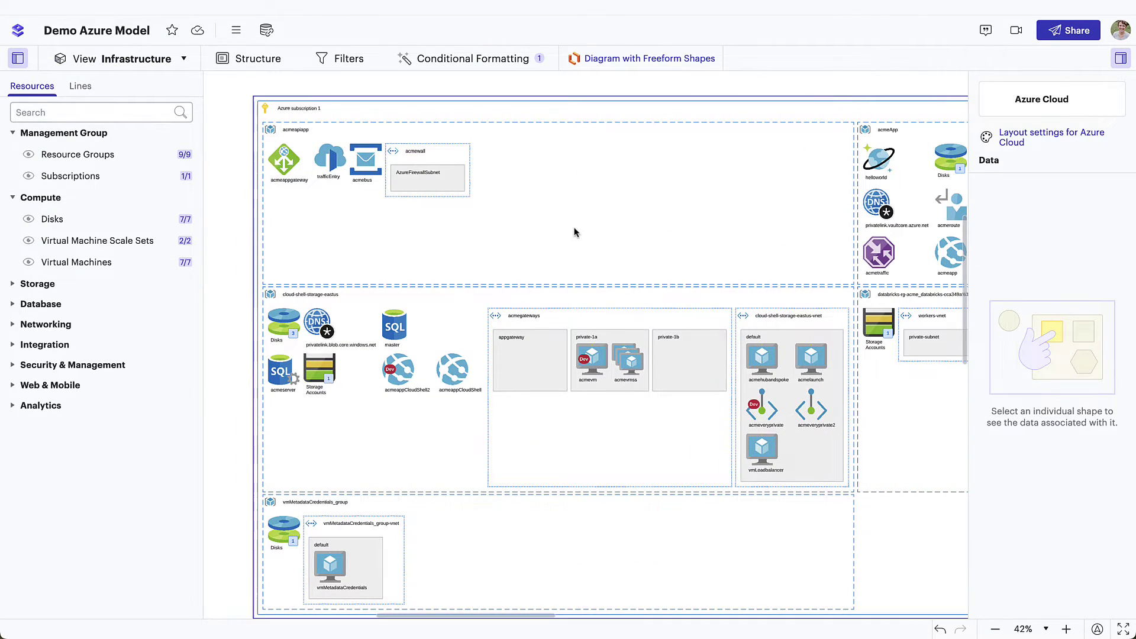
{"action": "left_click", "coordinate": [516, 66]}
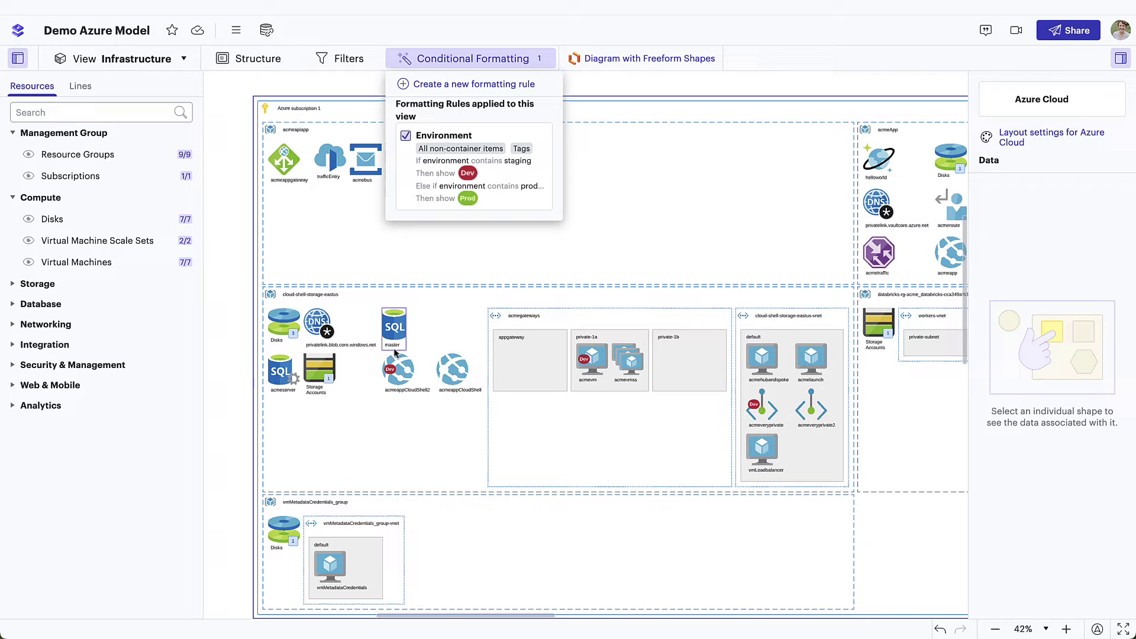
Step: Turn on VirtualMachines-to-Disks connection lines in Conditional Formatting
{"action": "mouse_move", "coordinate": [386, 371]}
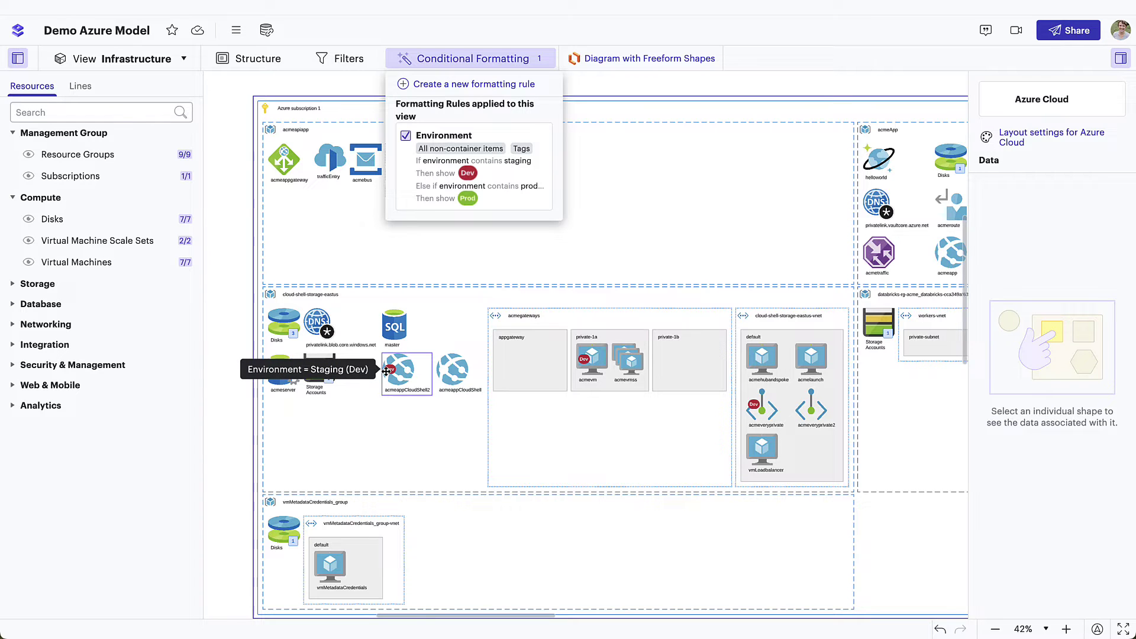
{"action": "mouse_move", "coordinate": [585, 362]}
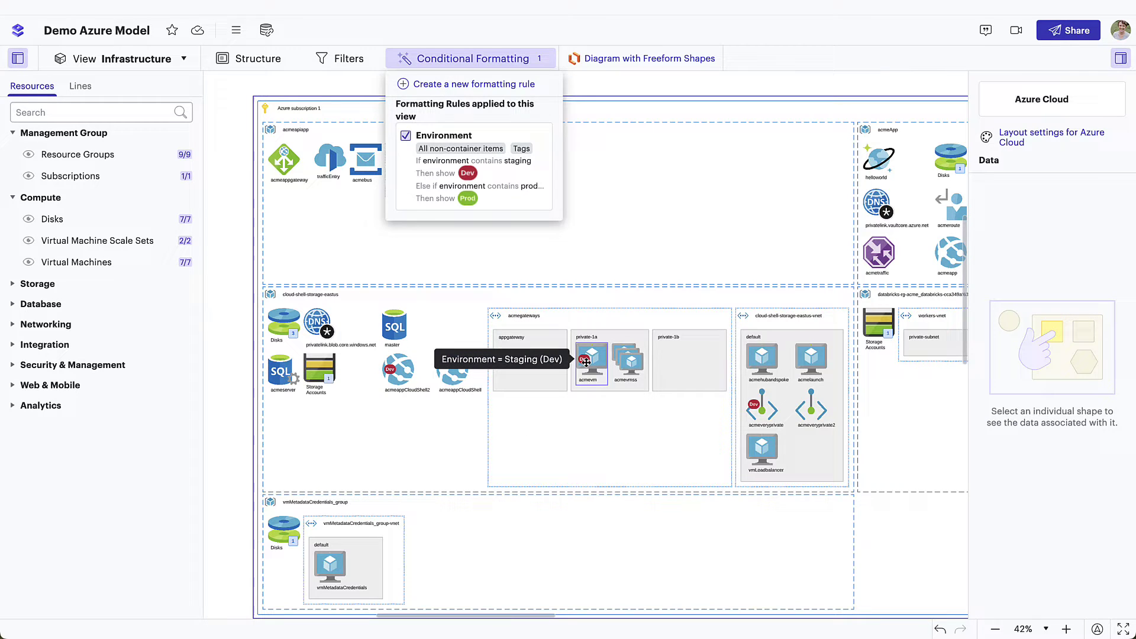
{"action": "left_click", "coordinate": [530, 279]}
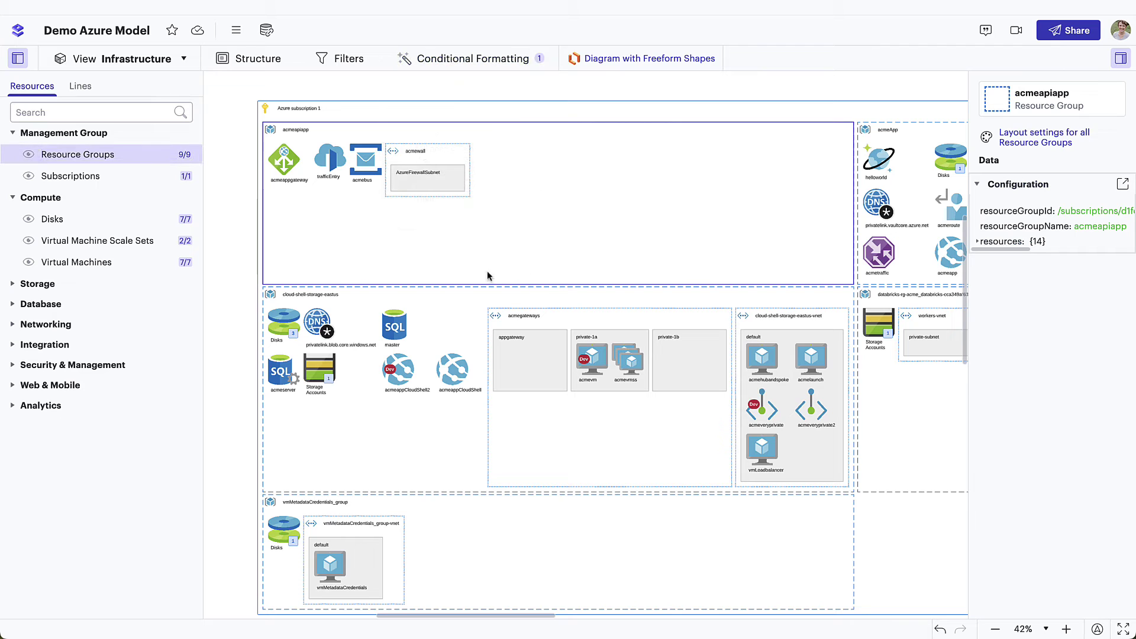
{"action": "left_click", "coordinate": [80, 87]}
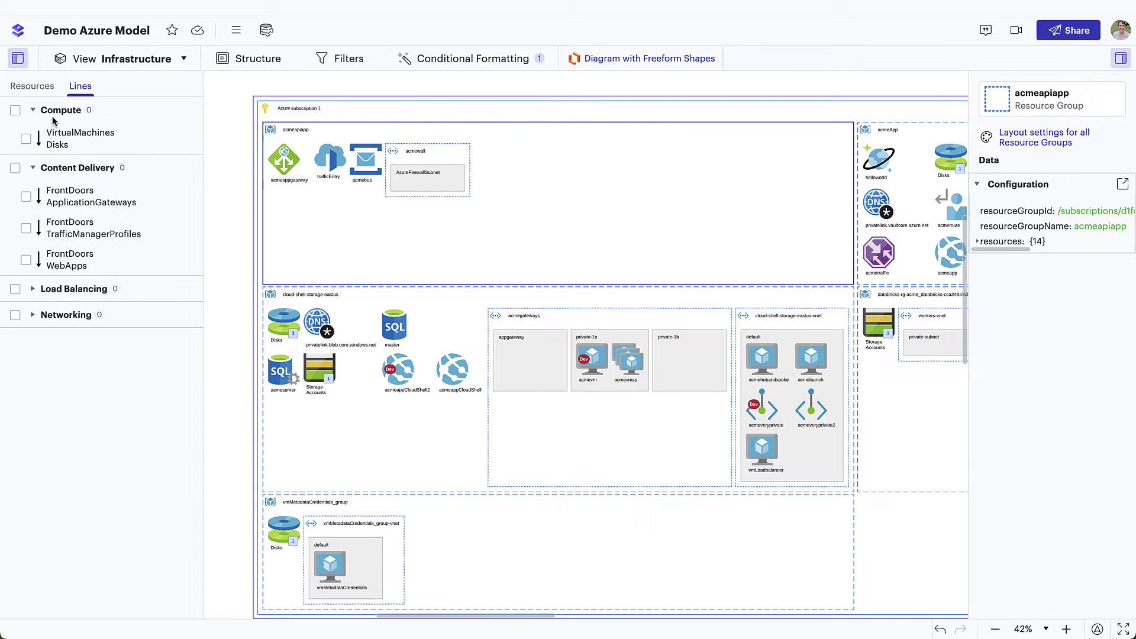
{"action": "left_click", "coordinate": [26, 140]}
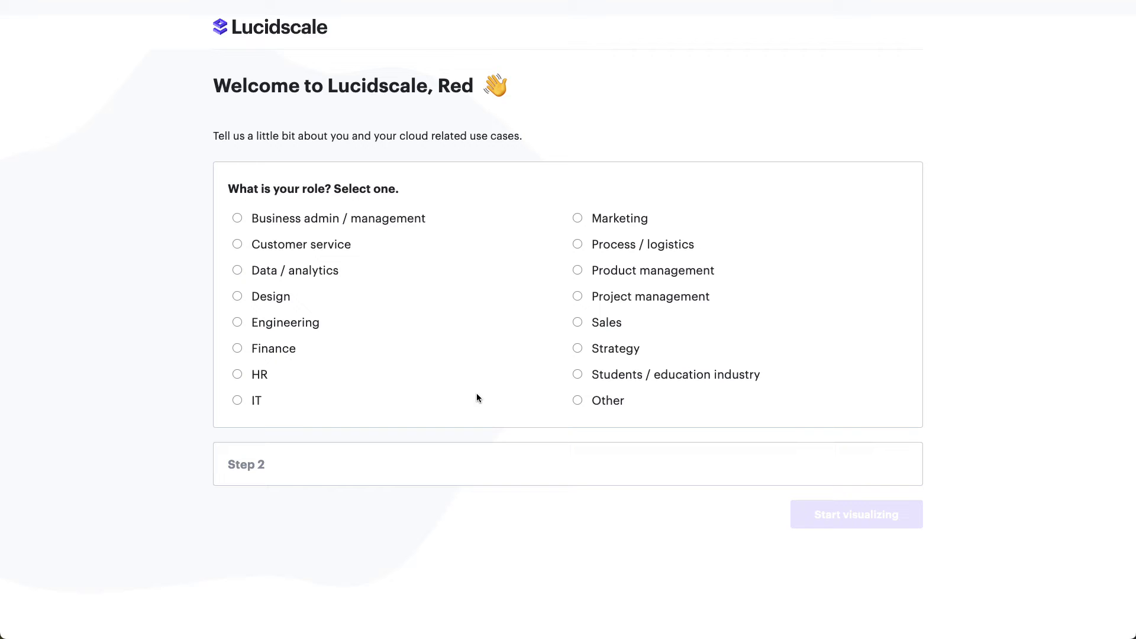
Step: Finish onboarding as an IT individual contributor who will import their own infrastructure
{"action": "left_click", "coordinate": [279, 408]}
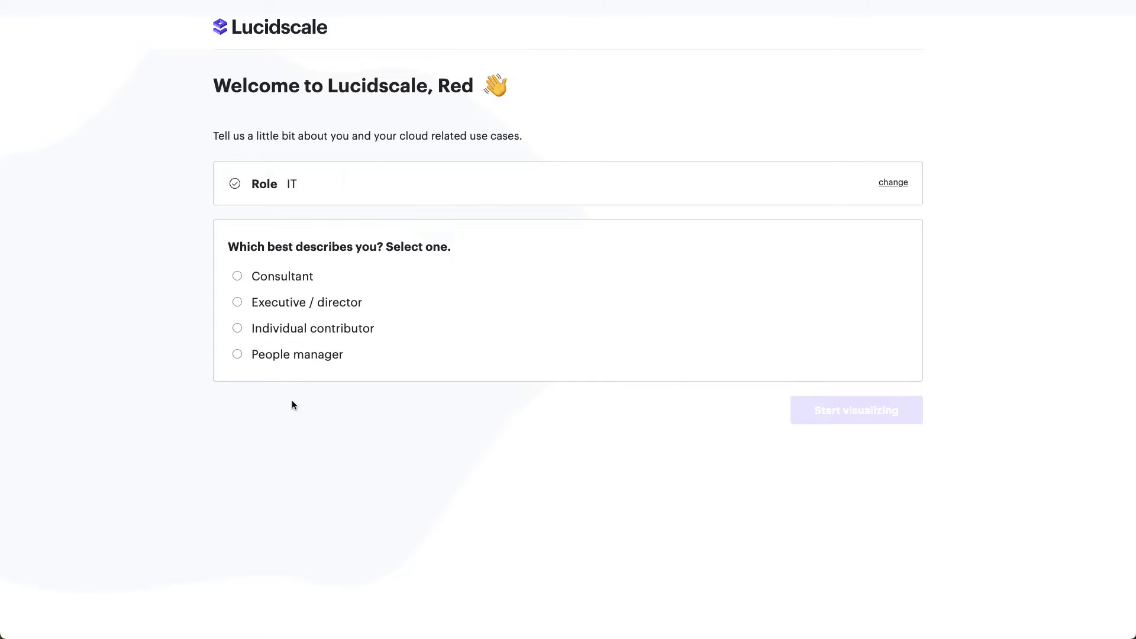
{"action": "left_click", "coordinate": [355, 333]}
{"action": "left_click", "coordinate": [837, 424]}
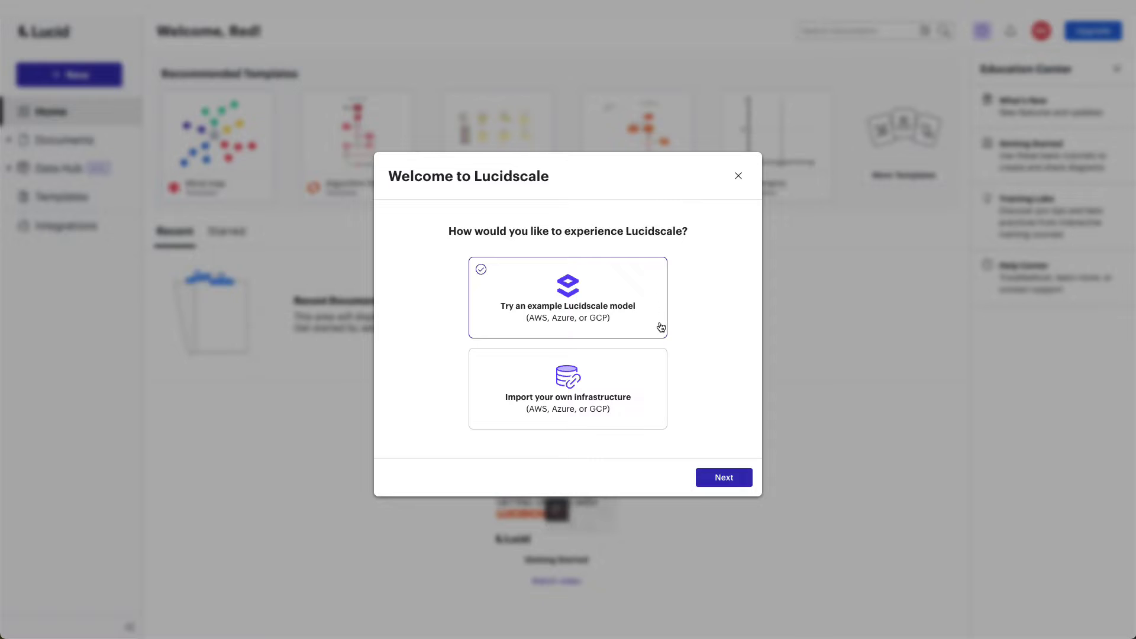
{"action": "left_click", "coordinate": [619, 394]}
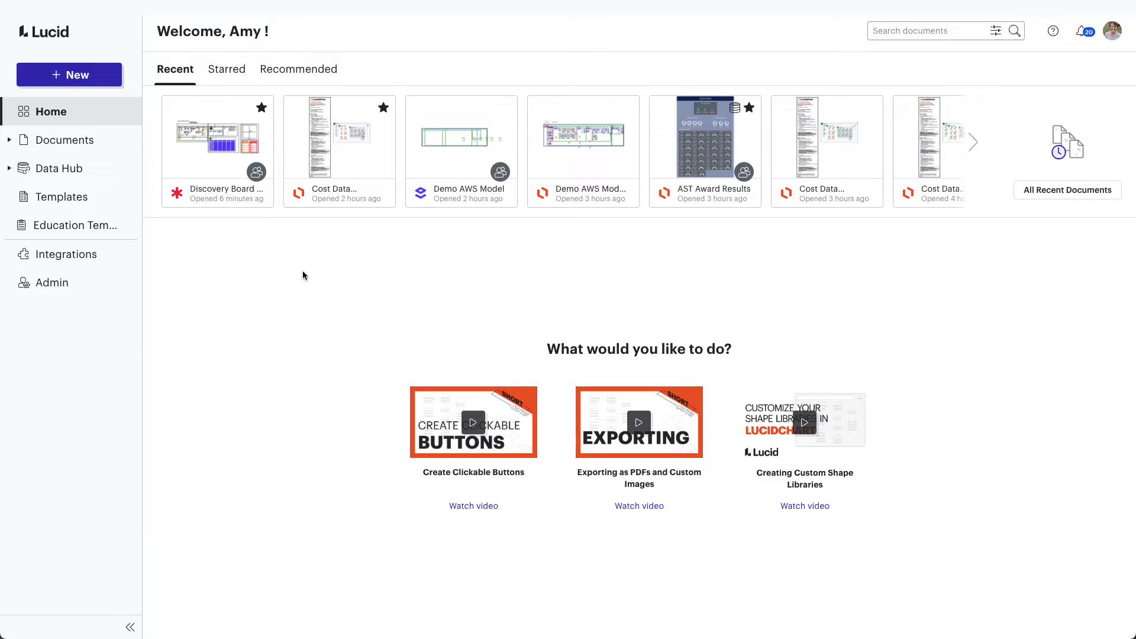
Step: Look over the New > Lucidscale options, then open Azure under Data Hub to list imported subscriptions
{"action": "left_click", "coordinate": [87, 84]}
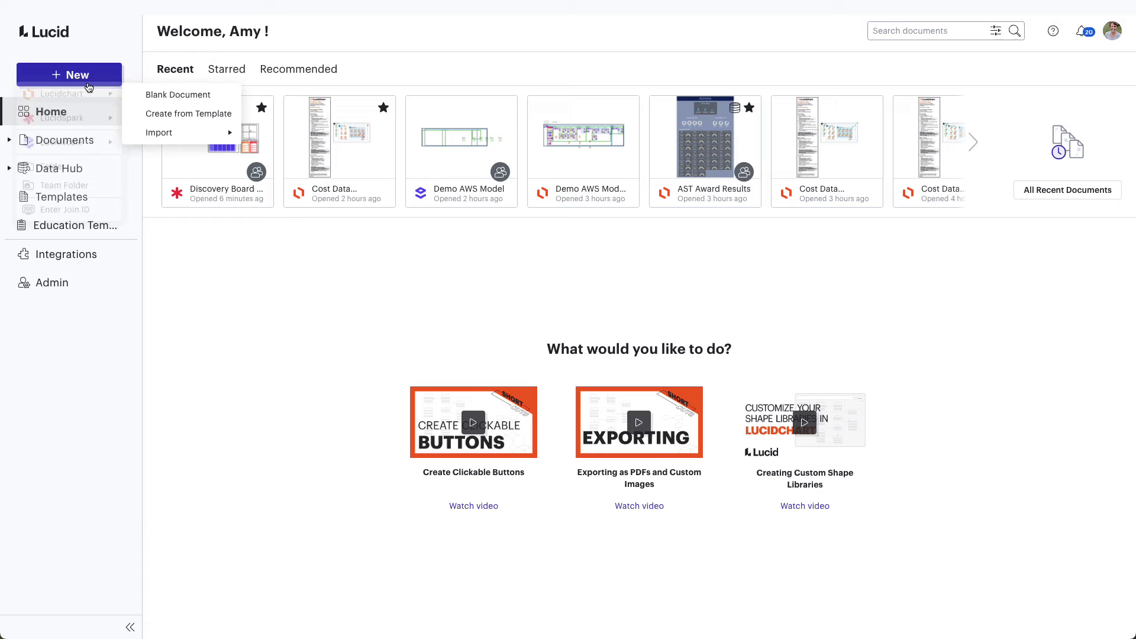
{"action": "mouse_move", "coordinate": [87, 148]}
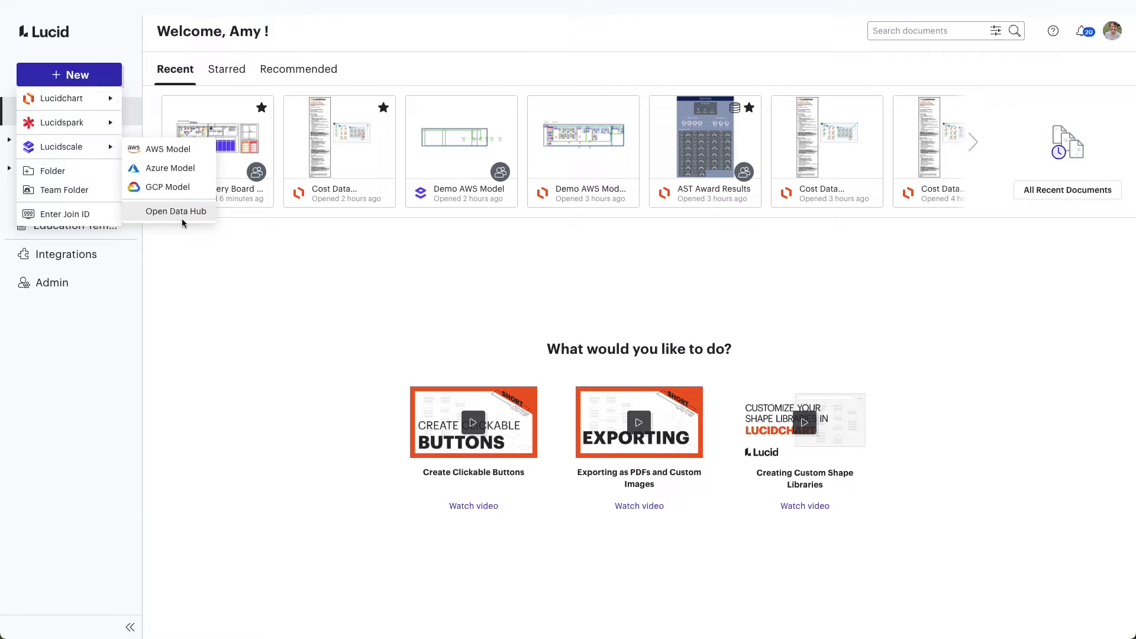
{"action": "left_click", "coordinate": [205, 275]}
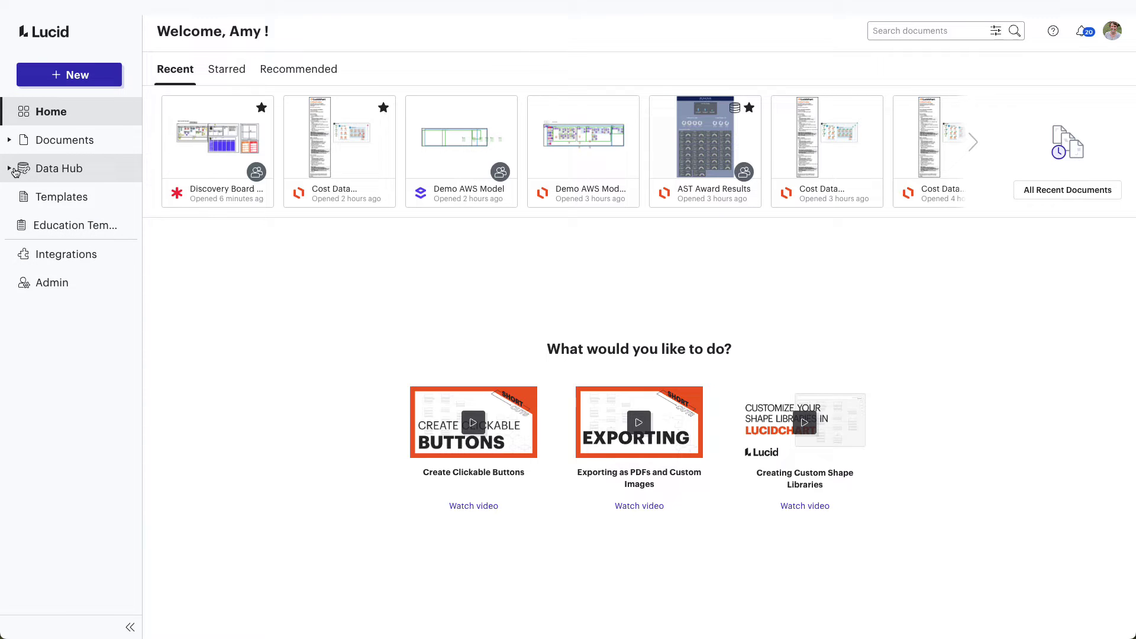
{"action": "left_click", "coordinate": [13, 169]}
{"action": "left_click", "coordinate": [32, 211]}
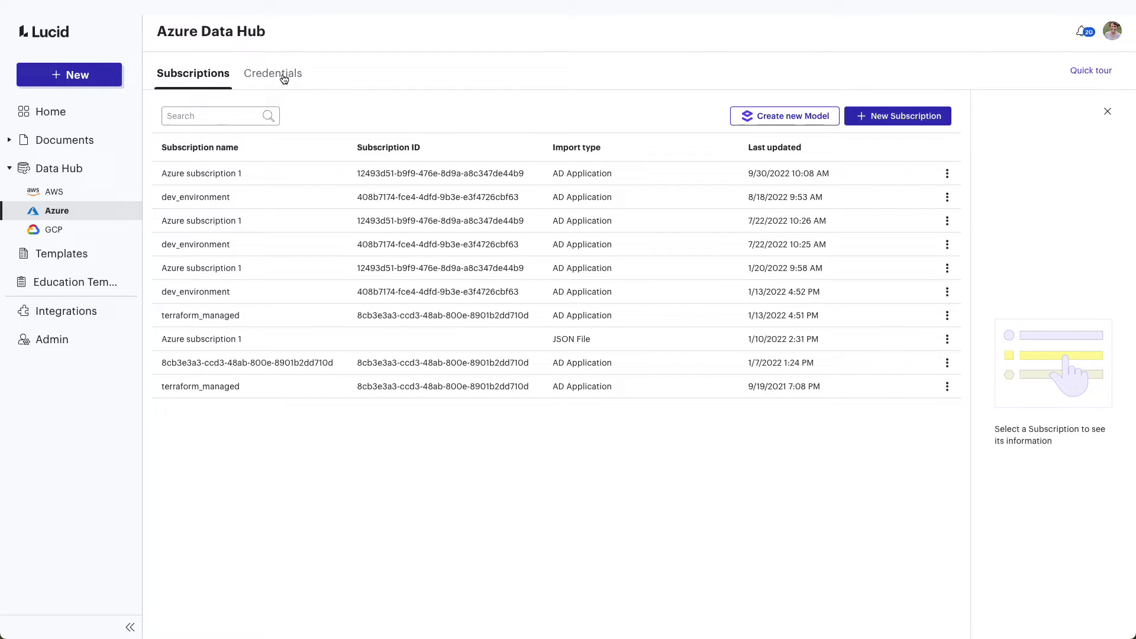
Step: Review the saved Azure credentials, then start a New Subscription import using Azure AD Application
{"action": "left_click", "coordinate": [284, 78]}
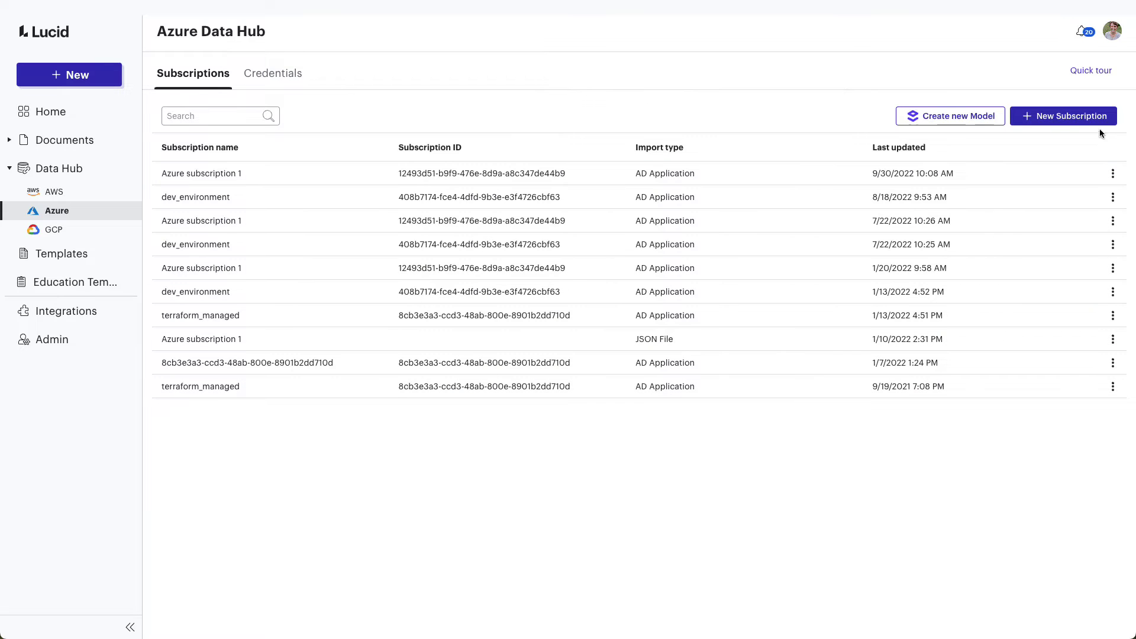
{"action": "left_click", "coordinate": [1088, 115]}
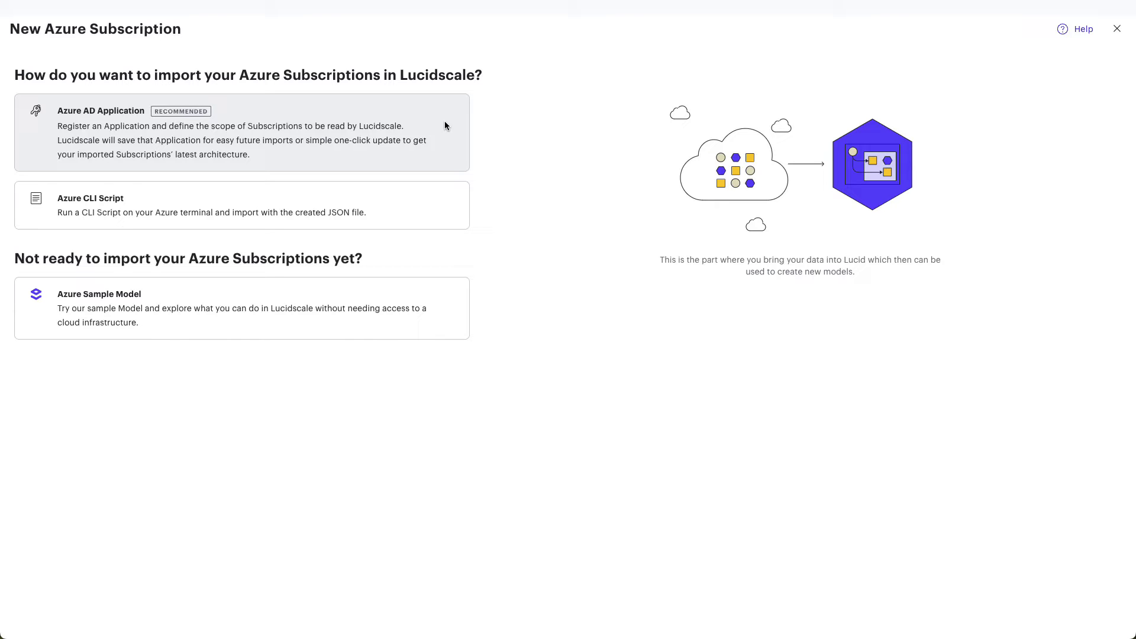
{"action": "left_click", "coordinate": [445, 125]}
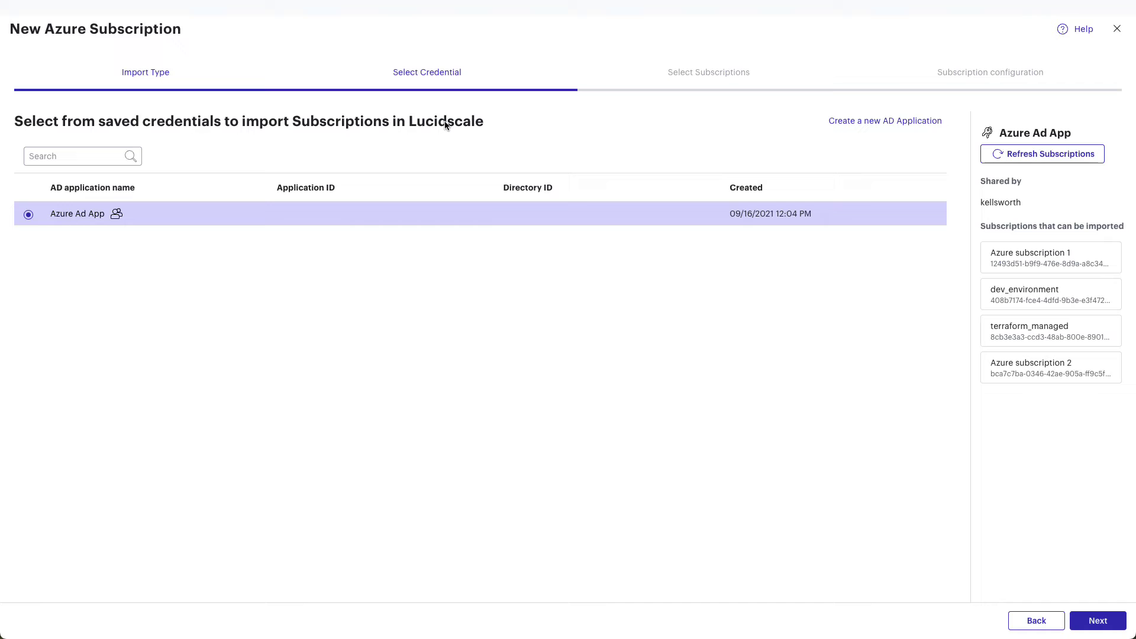
Step: Begin creating a new AD Application credential in the import wizard
{"action": "left_click", "coordinate": [887, 122]}
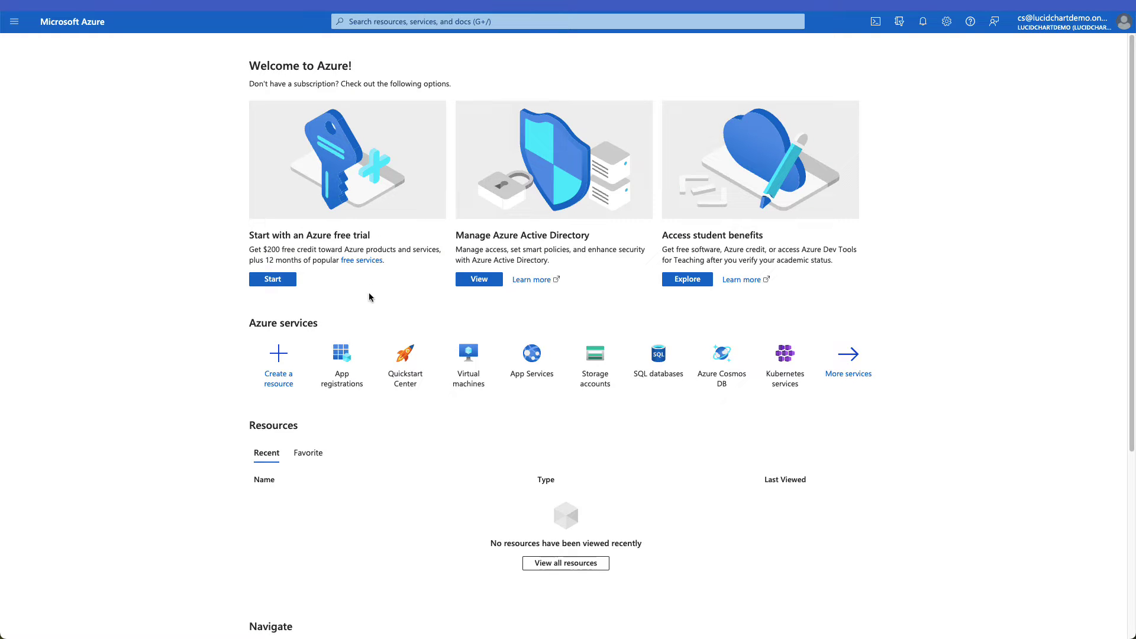
Step: Register a new Azure application named 'Lucidscale App' under App registrations
{"action": "left_click", "coordinate": [342, 360]}
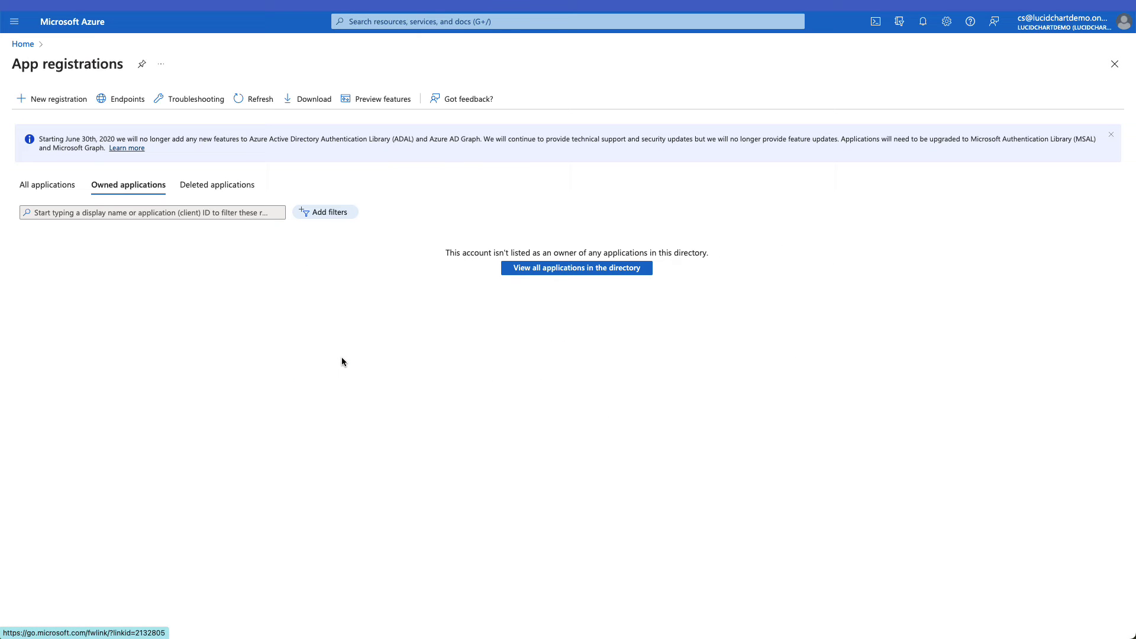
{"action": "left_click", "coordinate": [75, 100]}
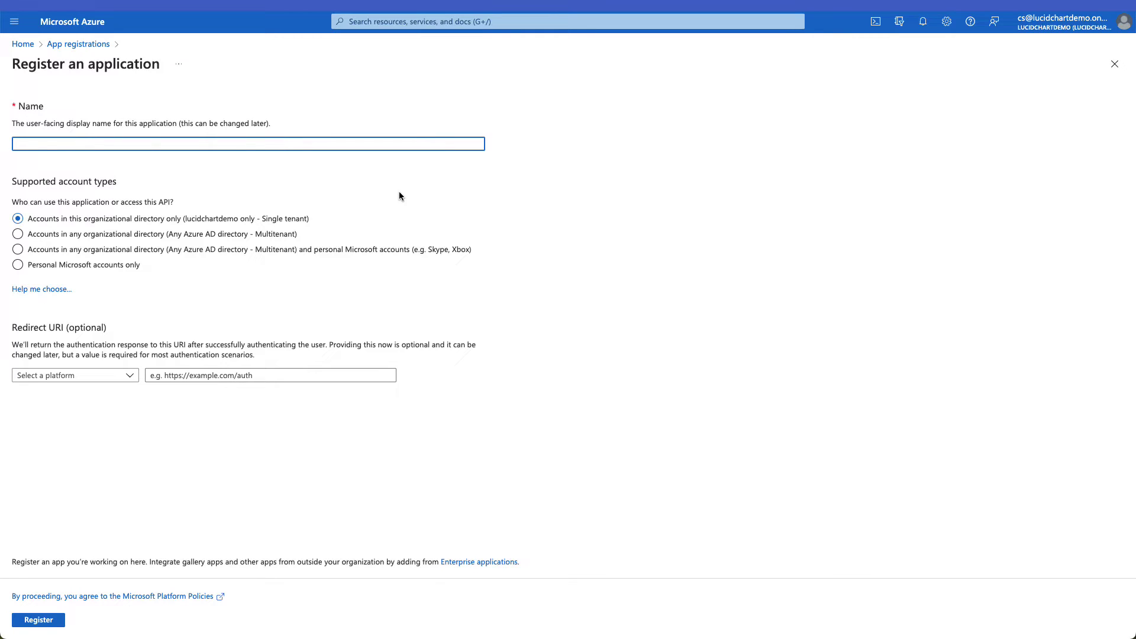
{"action": "type", "text": "Lucidscale App"}
{"action": "left_click", "coordinate": [18, 627]}
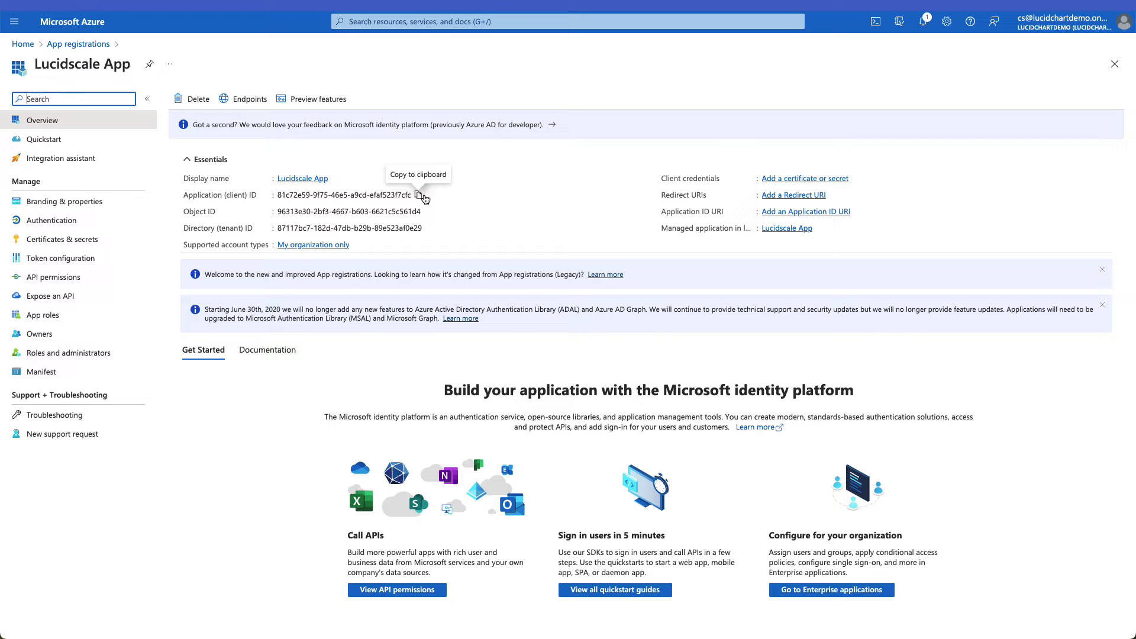
Step: Copy the Application (client) ID from Azure into Lucidscale's Application ID field
{"action": "left_click", "coordinate": [419, 195]}
{"action": "key", "text": "alt+Tab"}
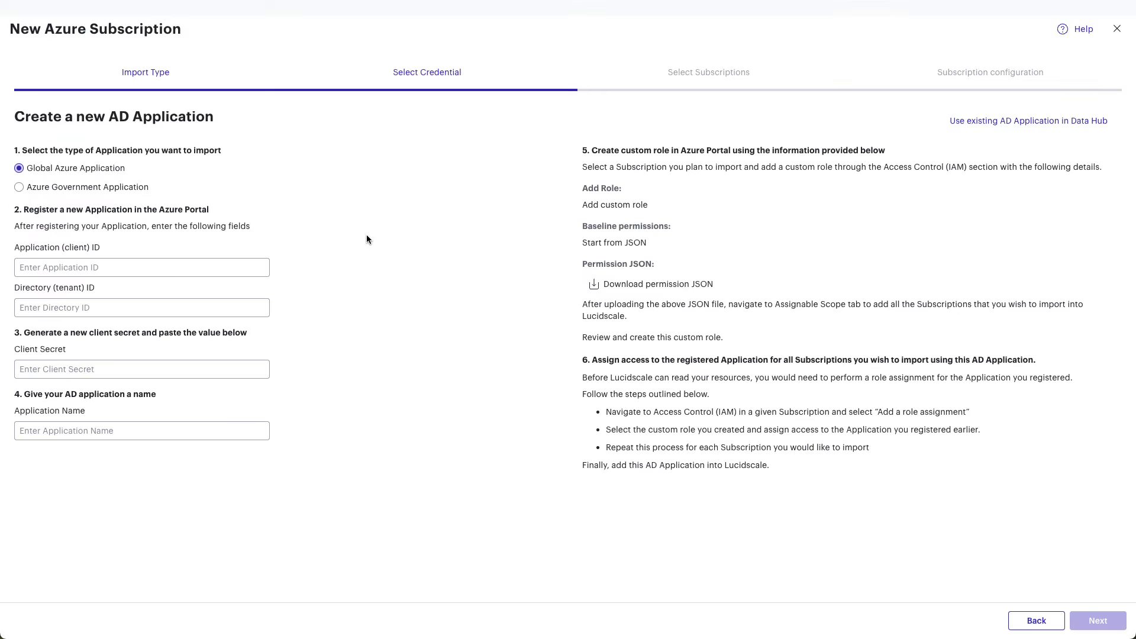
{"action": "left_click", "coordinate": [99, 267]}
{"action": "right_click", "coordinate": [100, 267]}
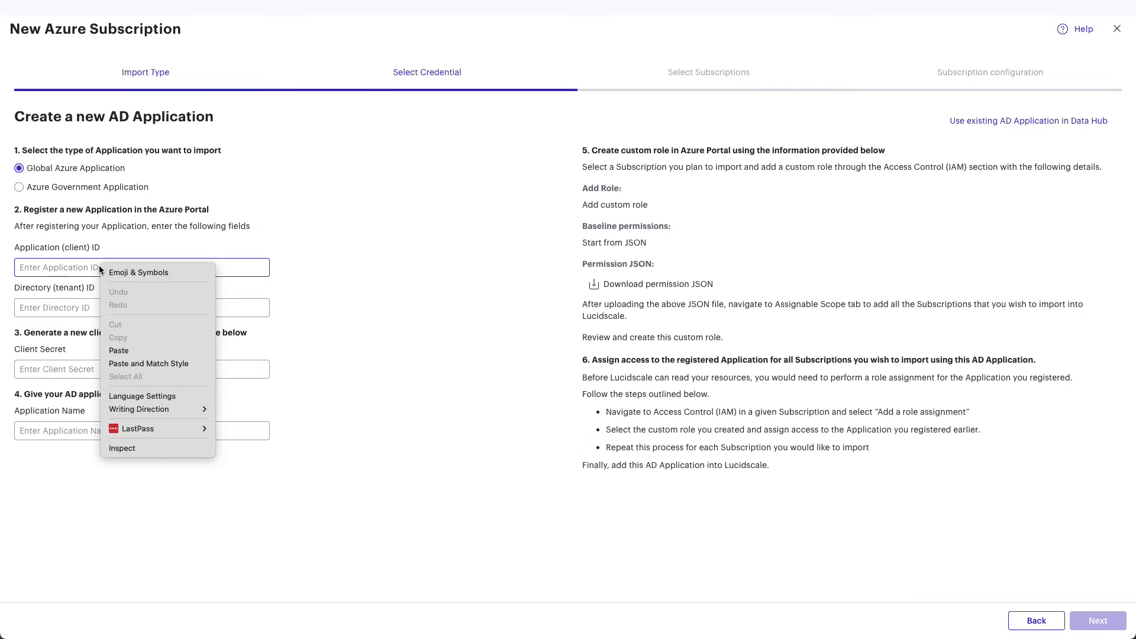
{"action": "left_click", "coordinate": [129, 351]}
{"action": "key", "text": "alt+Tab"}
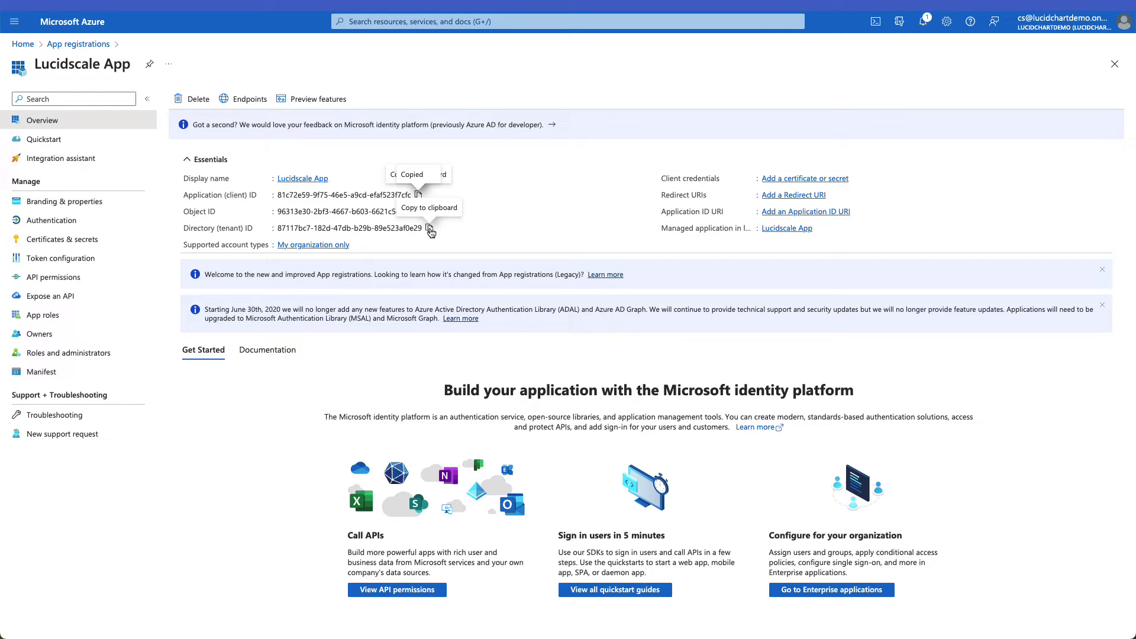
Step: Copy the Directory (tenant) ID from Azure into Lucidscale's Directory ID field
{"action": "left_click", "coordinate": [429, 230]}
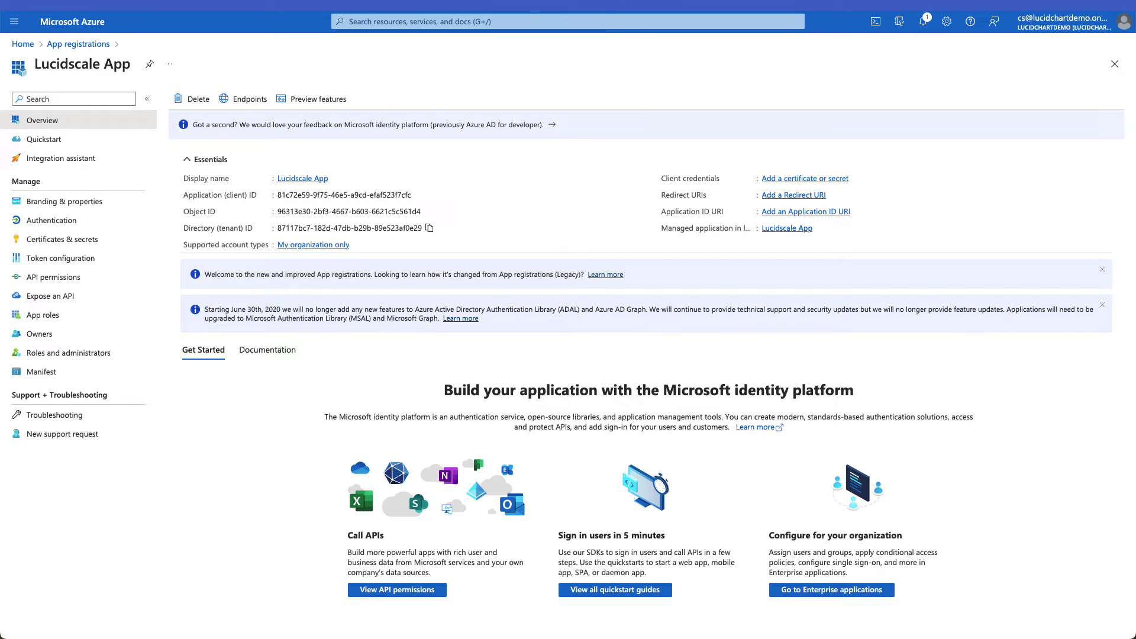
{"action": "key", "text": "super+Tab"}
{"action": "left_click", "coordinate": [98, 310]}
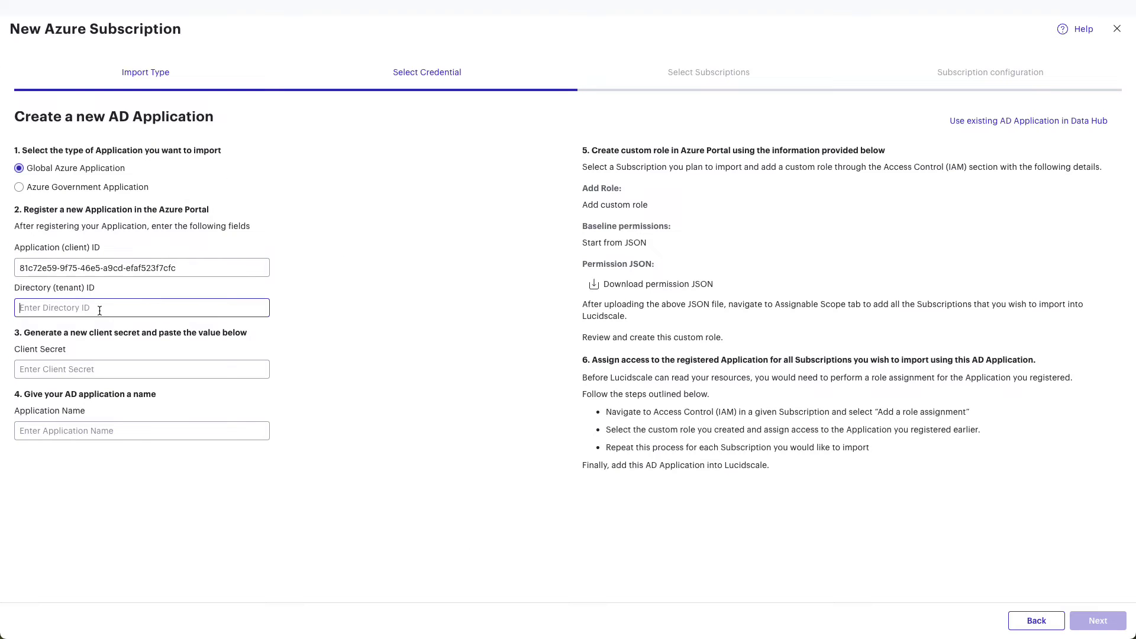
{"action": "right_click", "coordinate": [98, 310]}
{"action": "left_click", "coordinate": [118, 395]}
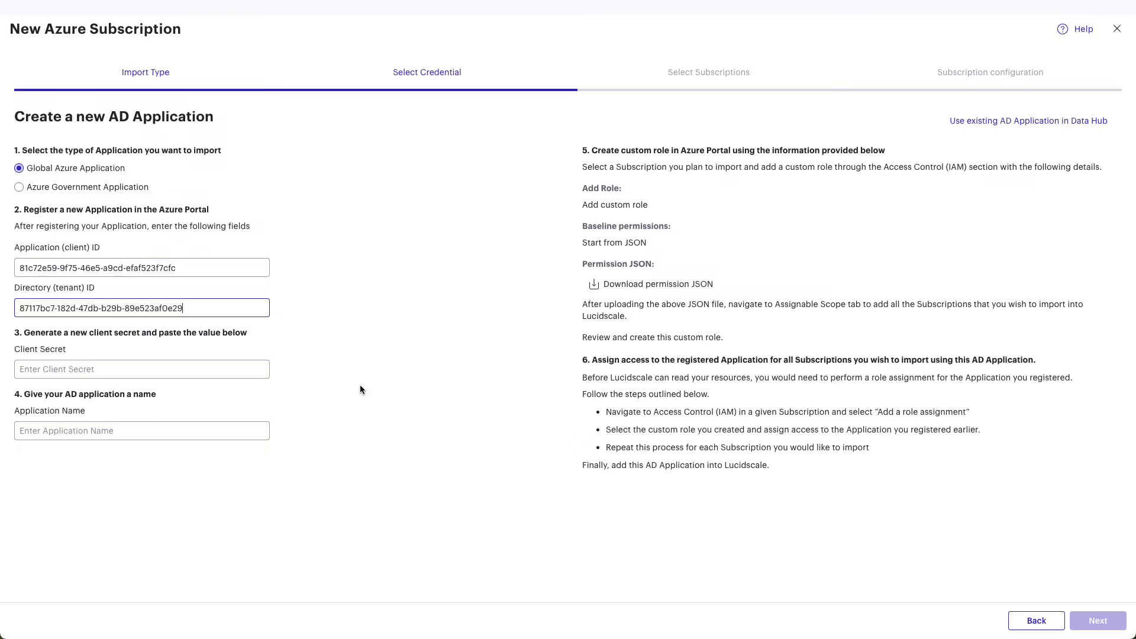
{"action": "key", "text": "super+Tab"}
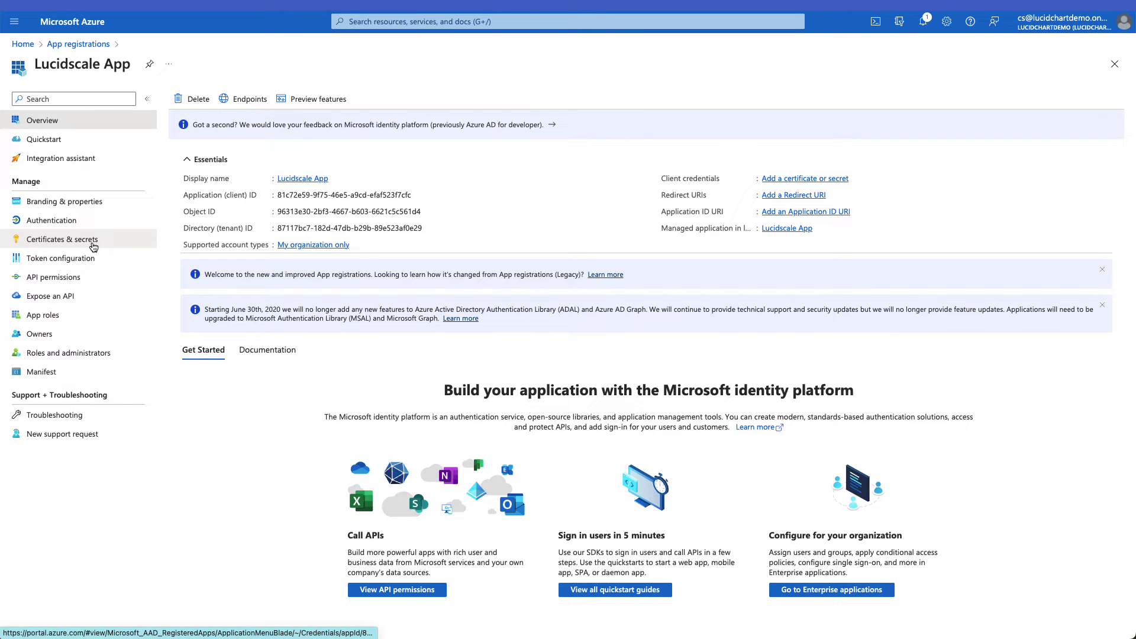
Step: Add a client secret described 'Testing' (expires 4/26/2023) to Lucidscale App and copy its value
{"action": "left_click", "coordinate": [93, 246]}
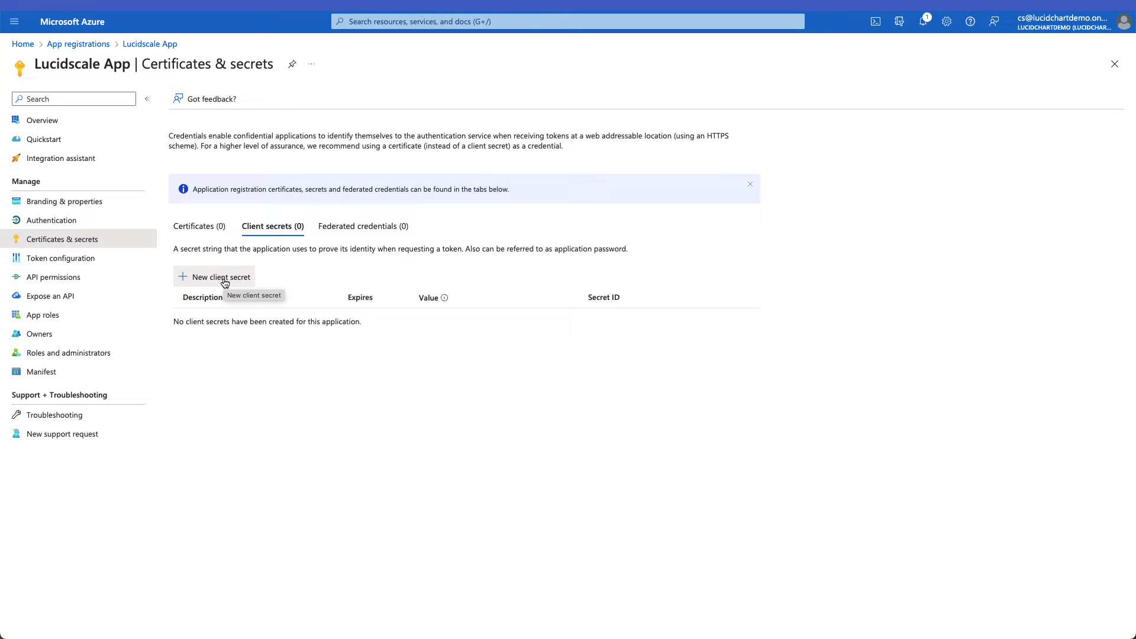
{"action": "left_click", "coordinate": [225, 283]}
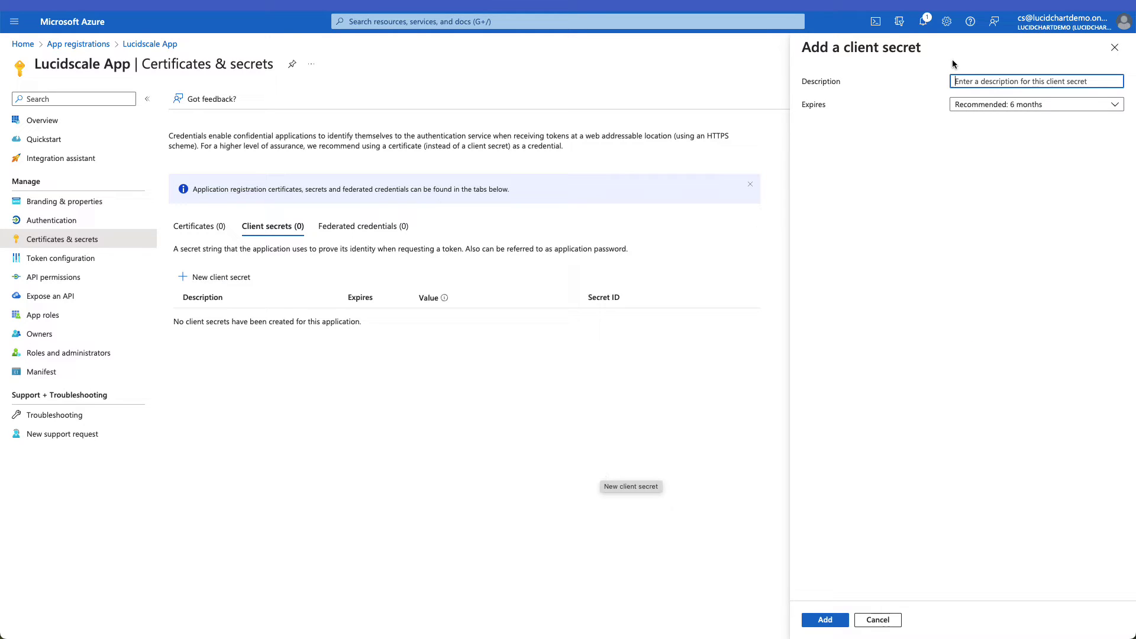
{"action": "type", "text": "Testing"}
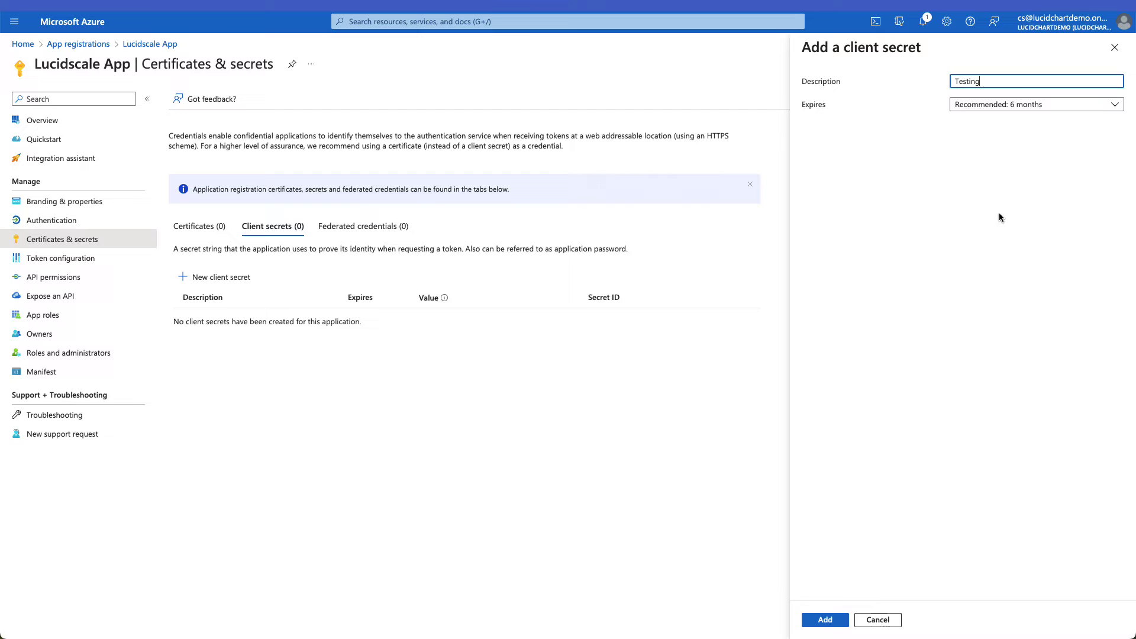
{"action": "left_click", "coordinate": [825, 619]}
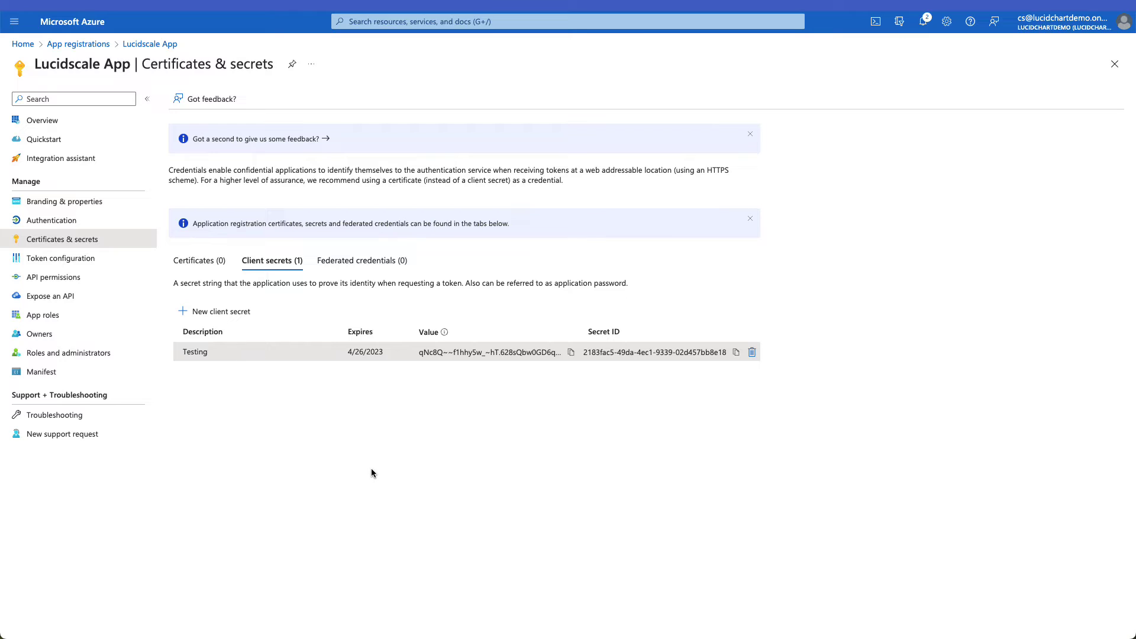
{"action": "left_click", "coordinate": [571, 353]}
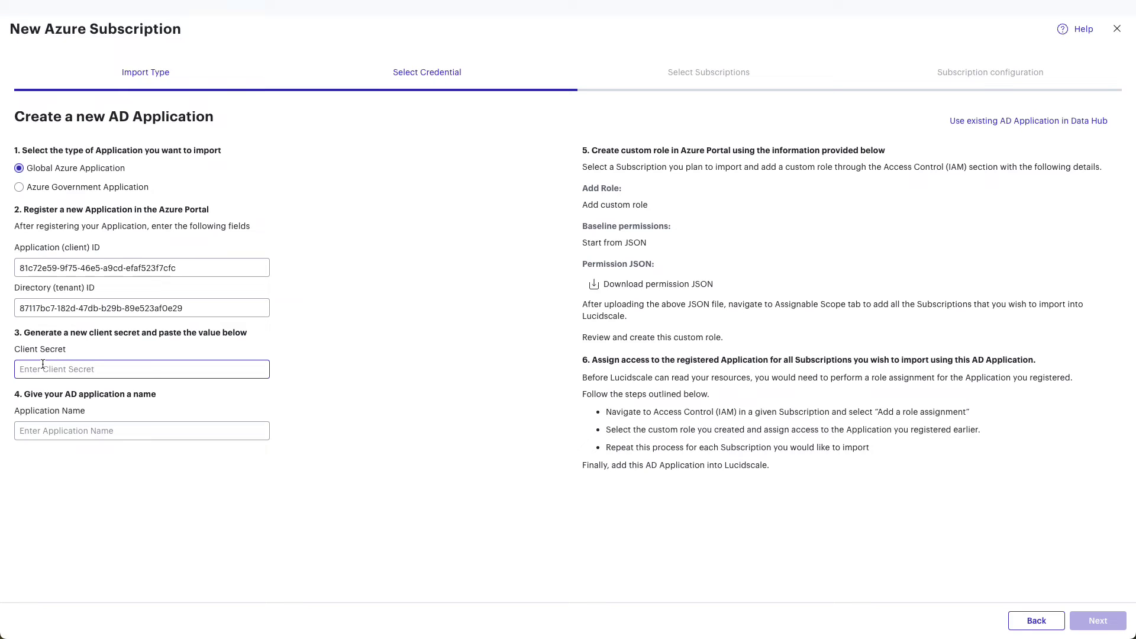
Step: Paste the client secret, enter application name 'Lucidscale App', and download the permission JSON
{"action": "right_click", "coordinate": [34, 368]}
{"action": "left_click", "coordinate": [64, 452]}
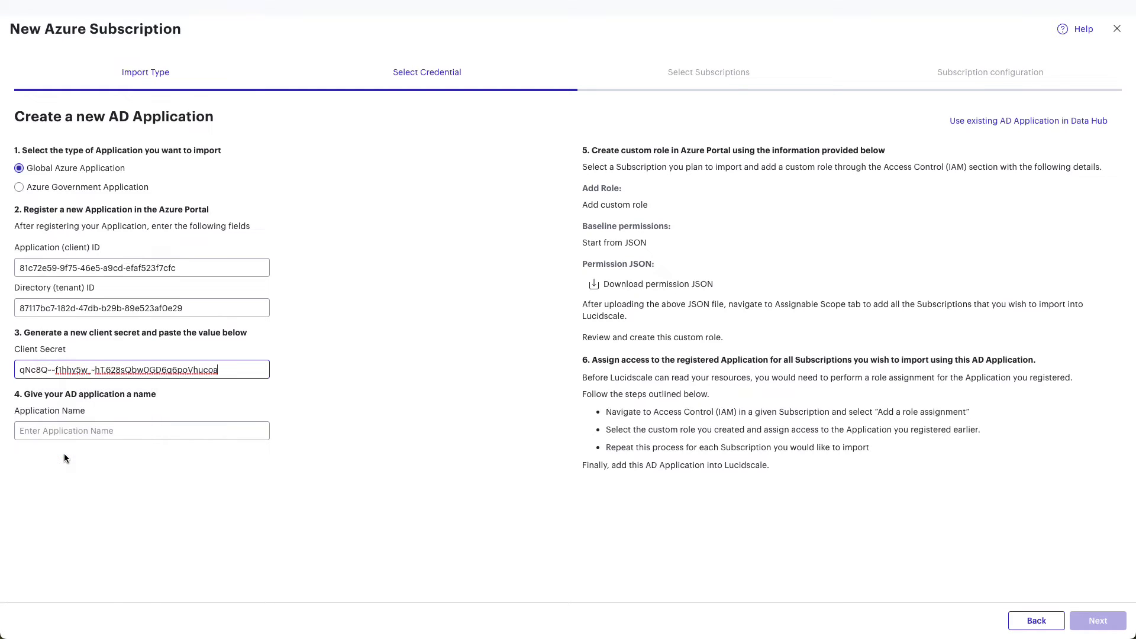
{"action": "left_click", "coordinate": [67, 432]}
{"action": "type", "text": "Lucidscale App"}
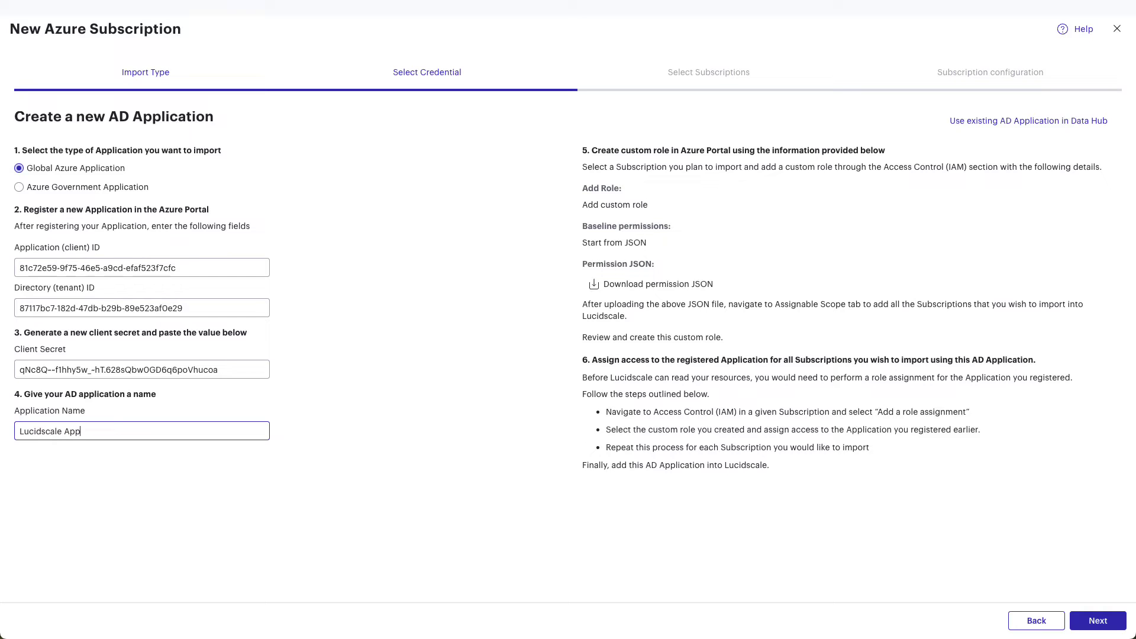
{"action": "left_click", "coordinate": [702, 291]}
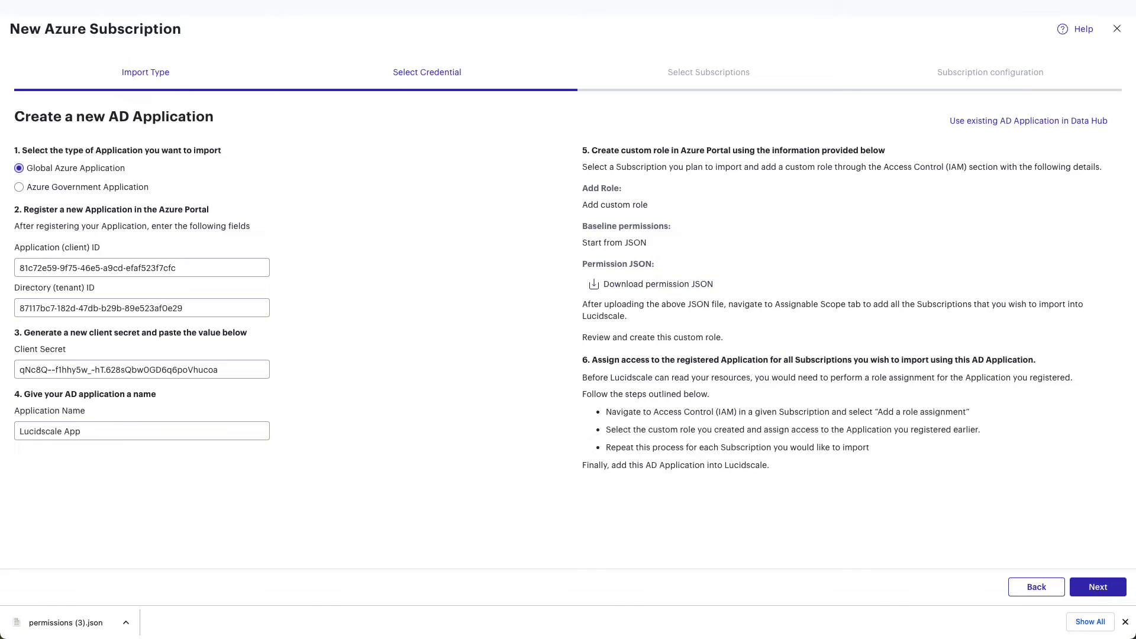
Step: Go to Azure subscription 1's Access control (IAM) page in the Azure portal
{"action": "left_click", "coordinate": [205, 15]}
{"action": "left_click", "coordinate": [23, 44]}
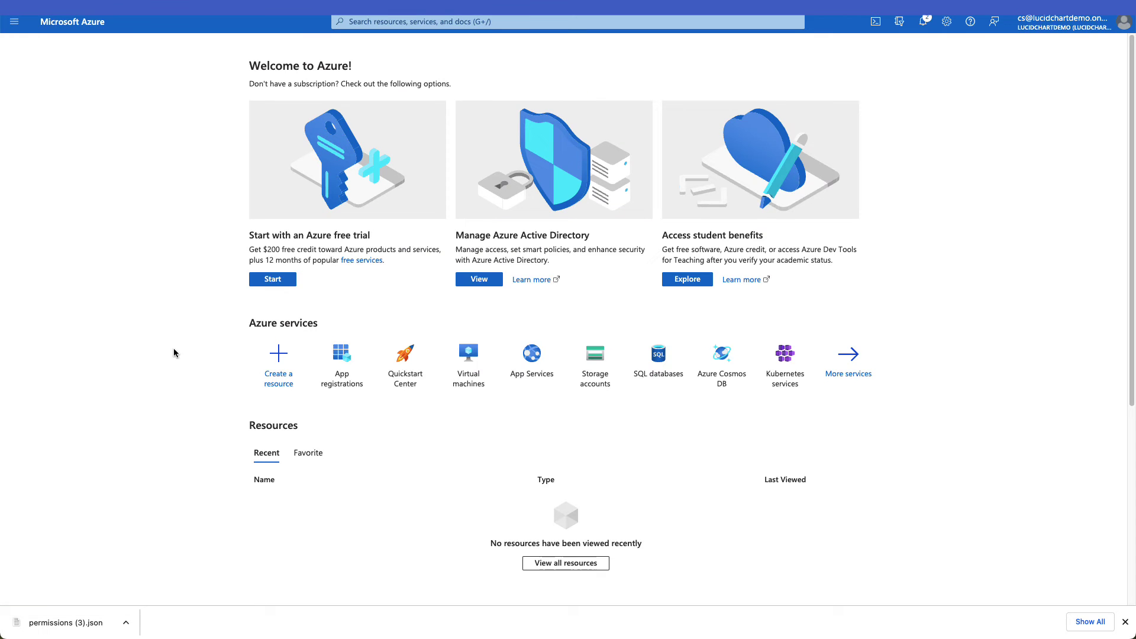
{"action": "left_click", "coordinate": [852, 374]}
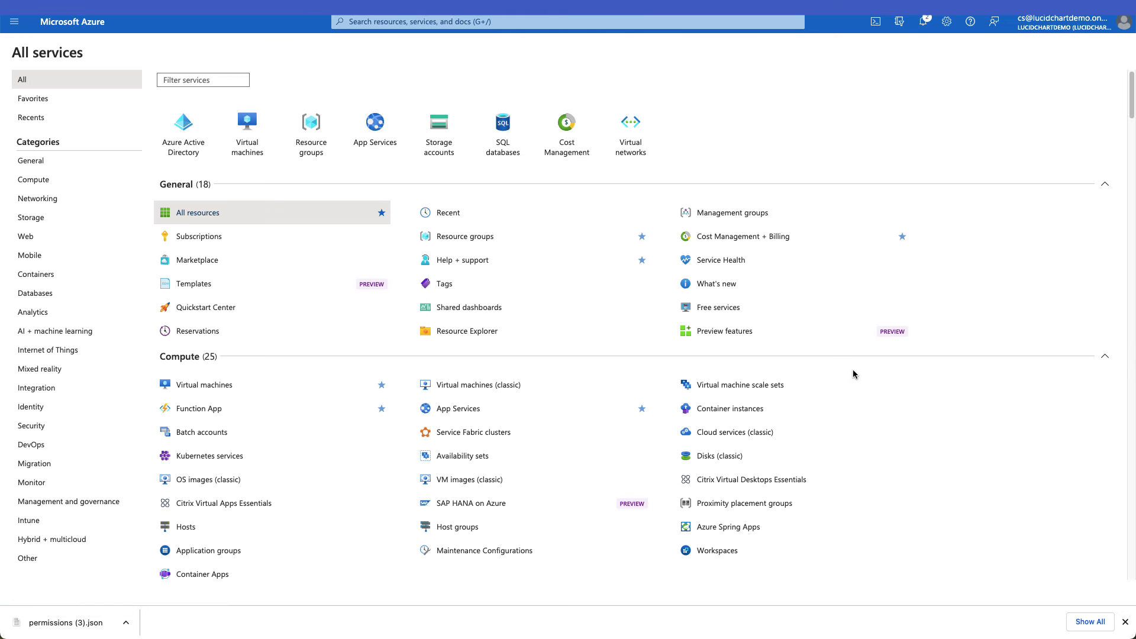
{"action": "left_click", "coordinate": [223, 238]}
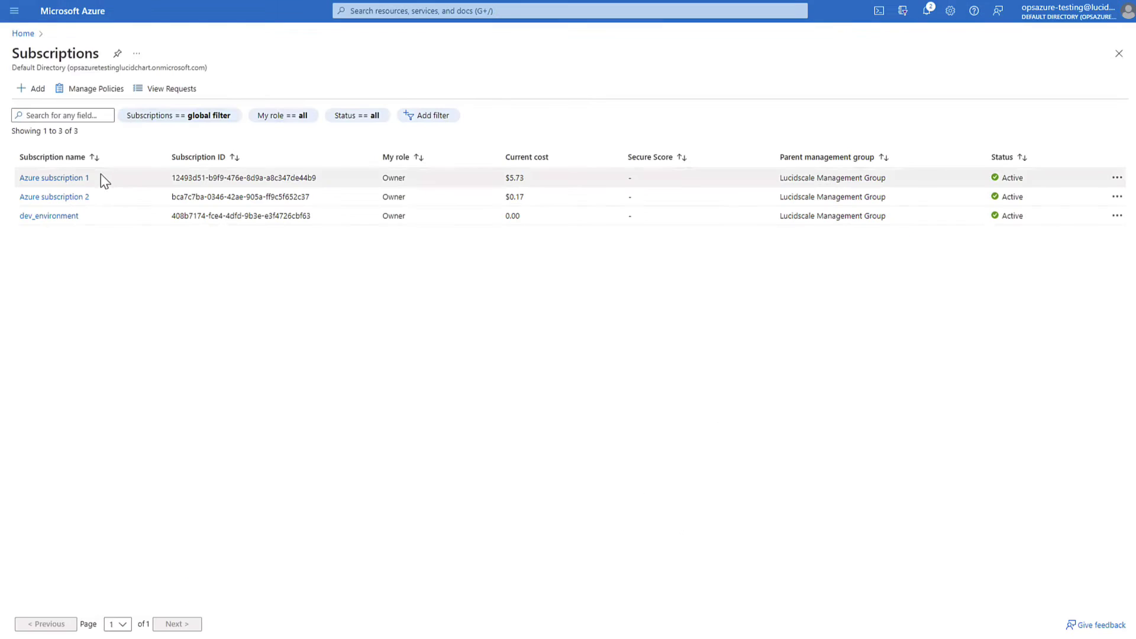
{"action": "left_click", "coordinate": [66, 181]}
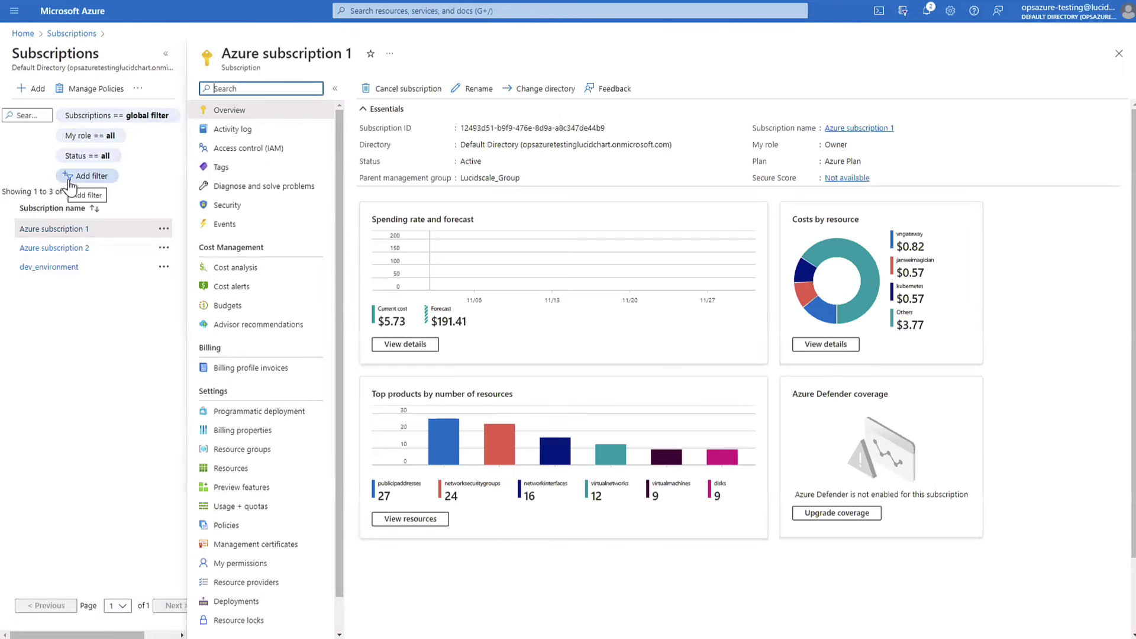
{"action": "left_click", "coordinate": [288, 155]}
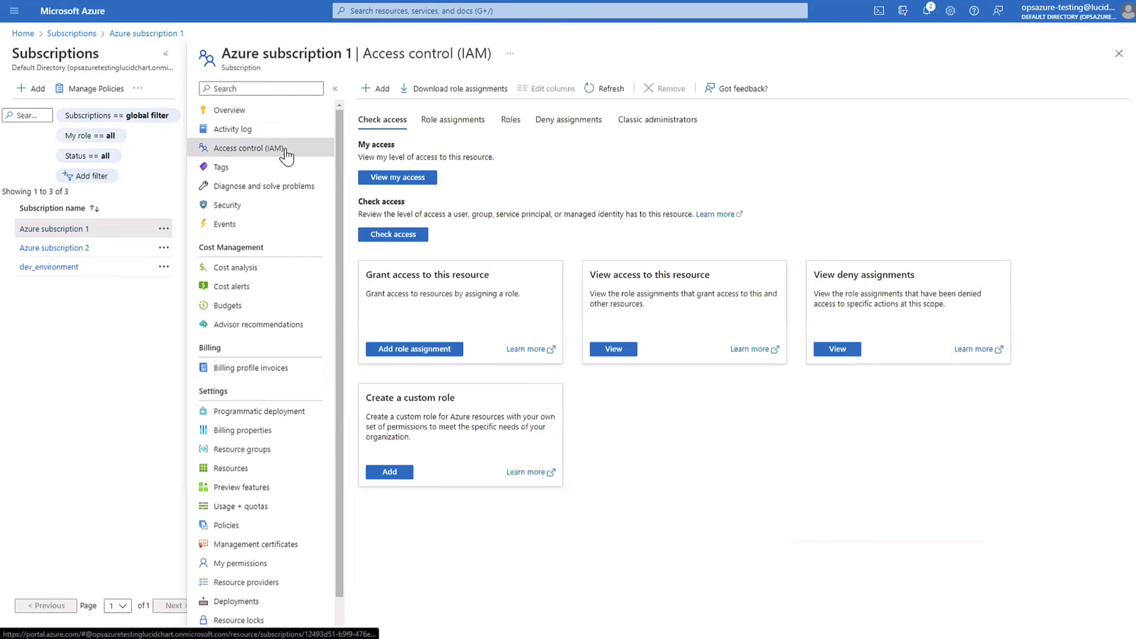
Step: Start a custom role based on the downloaded permissions.json file
{"action": "left_click", "coordinate": [378, 90]}
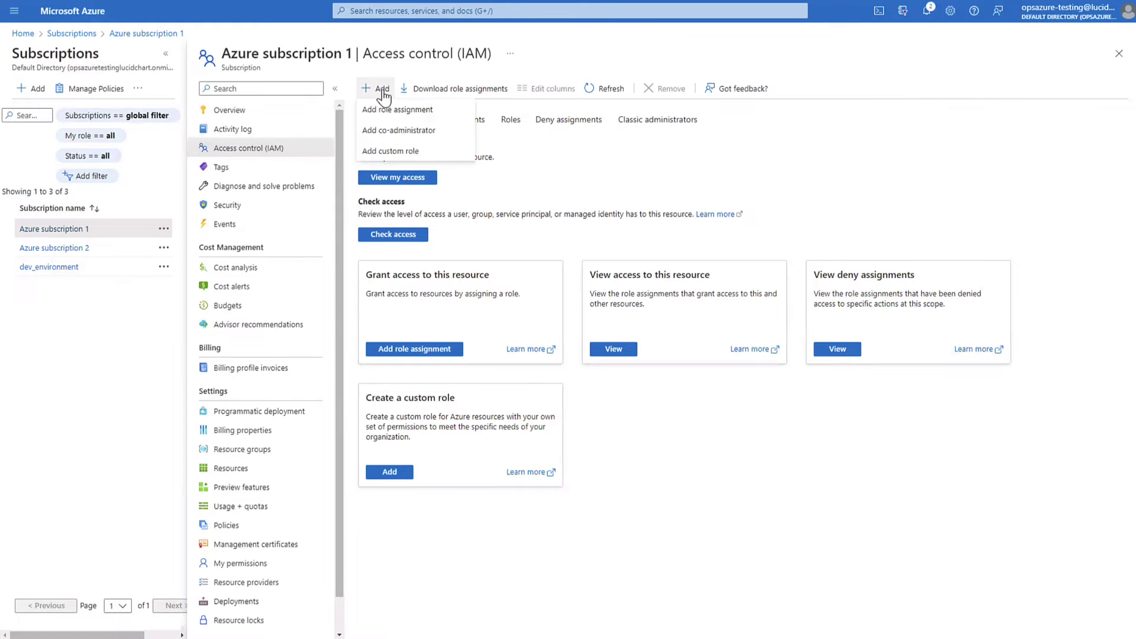
{"action": "left_click", "coordinate": [398, 152]}
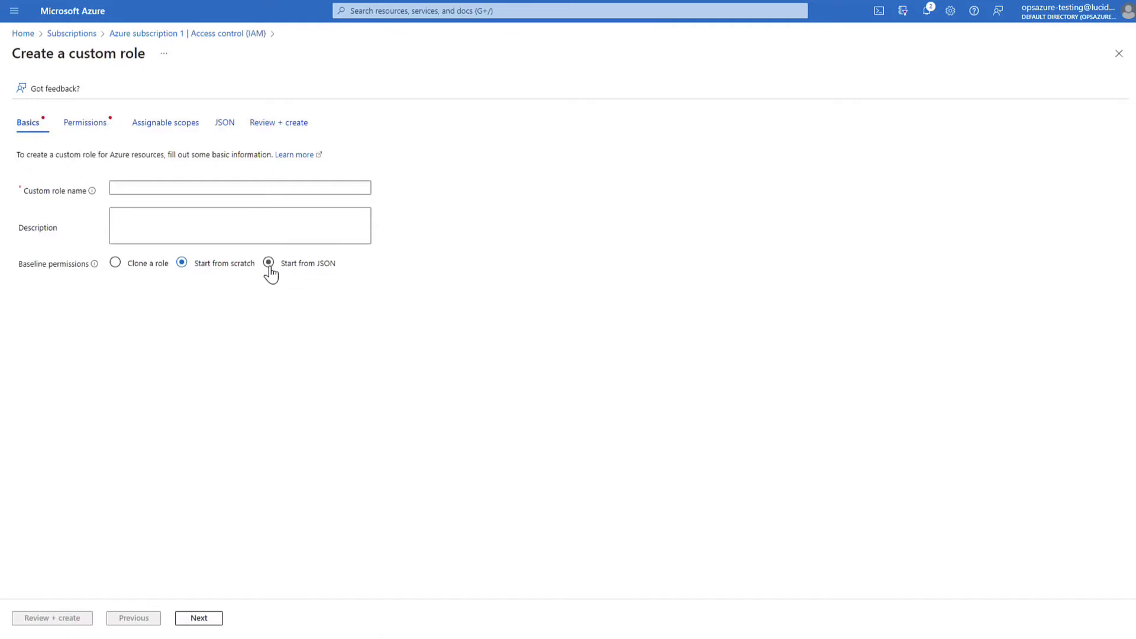
{"action": "left_click", "coordinate": [269, 264]}
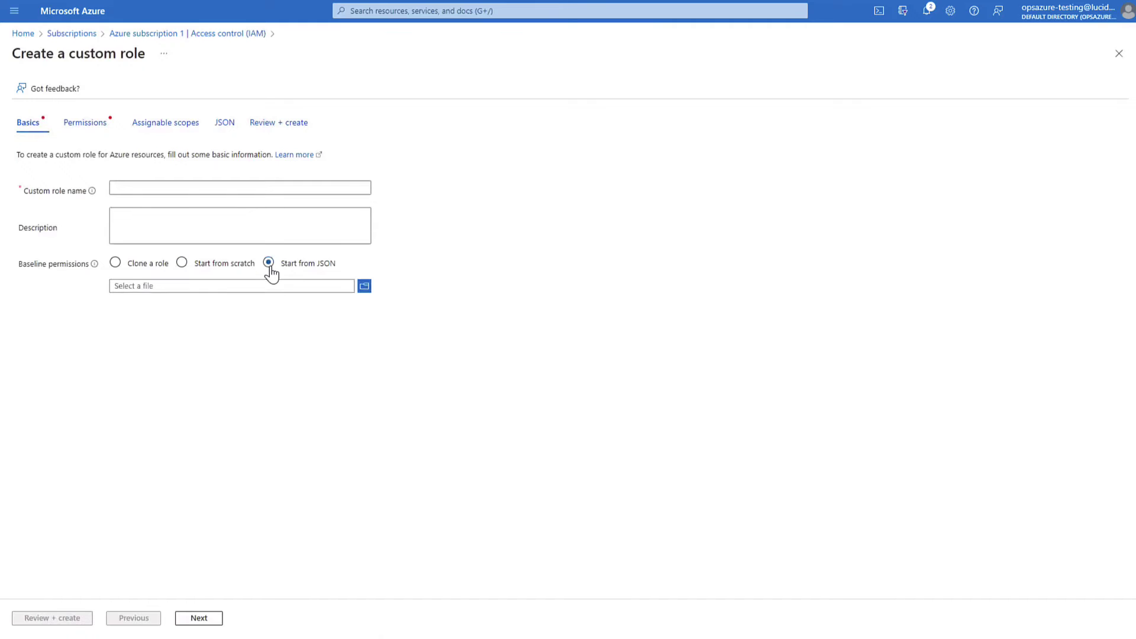
{"action": "left_click", "coordinate": [364, 285]}
{"action": "left_click", "coordinate": [188, 255]}
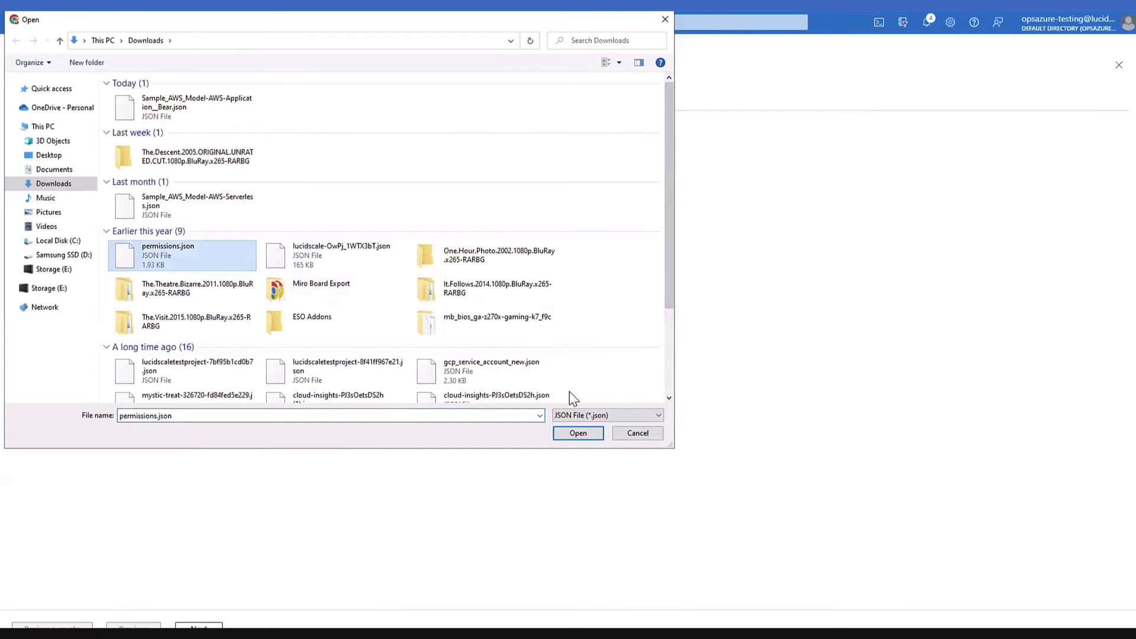
{"action": "left_click", "coordinate": [567, 436]}
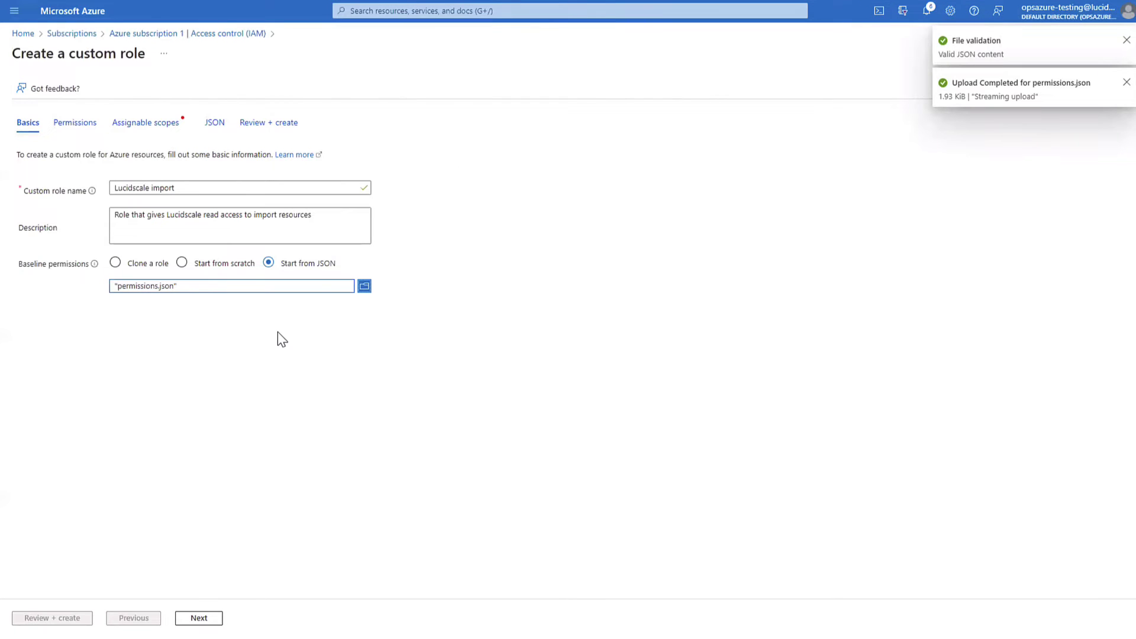
{"action": "left_click", "coordinate": [221, 317]}
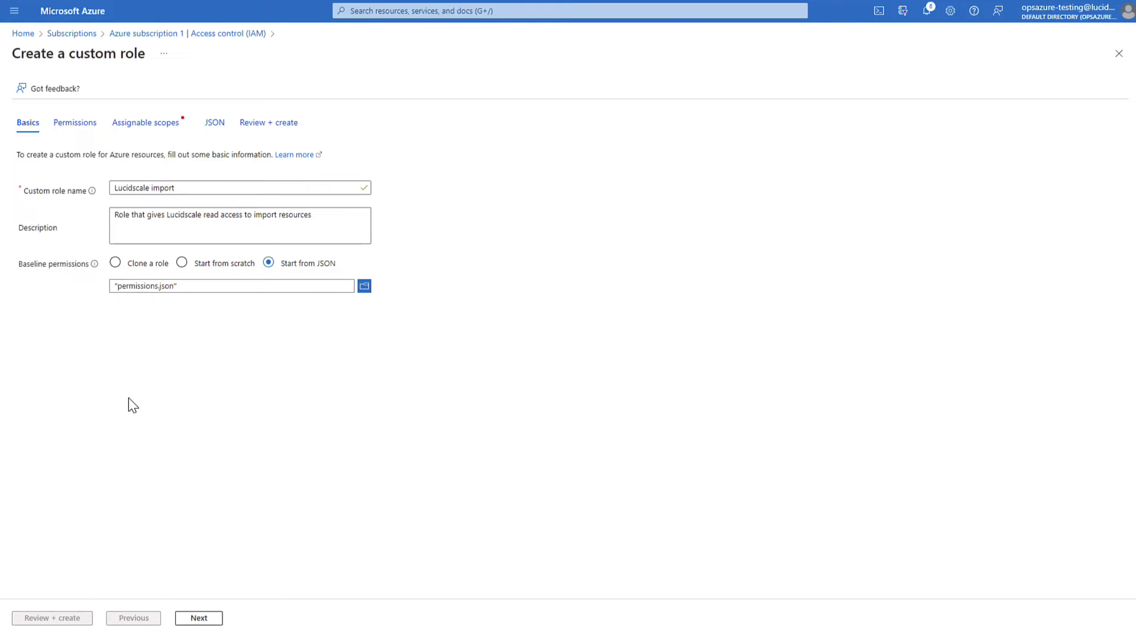
Step: Add Azure subscription 1 as the custom role's assignable scope
{"action": "left_click", "coordinate": [189, 620]}
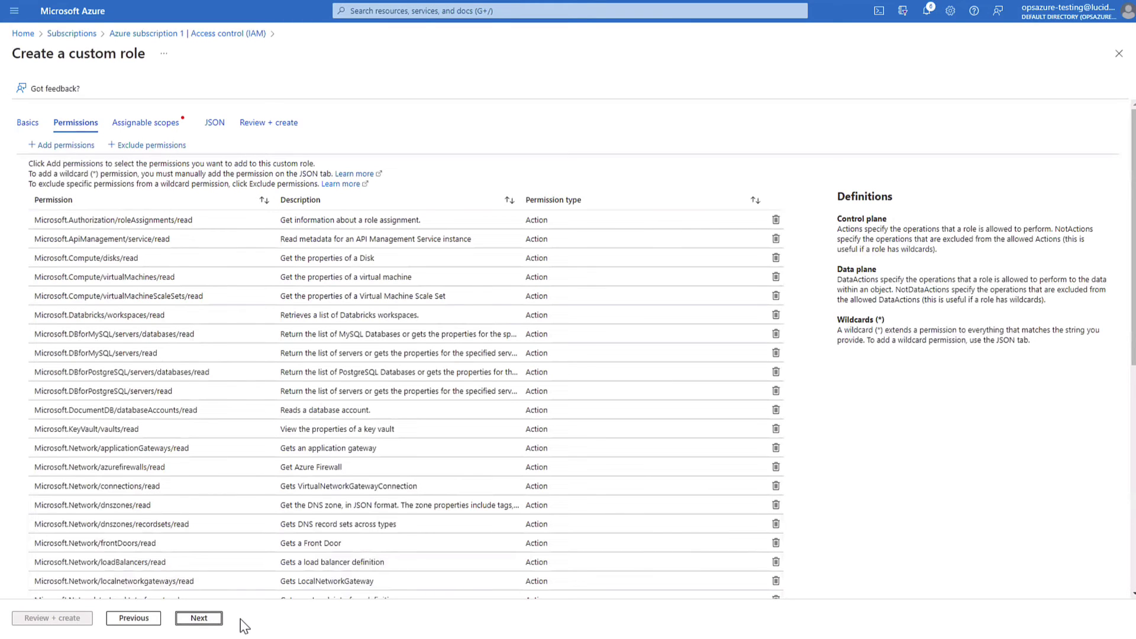
{"action": "left_click", "coordinate": [207, 620]}
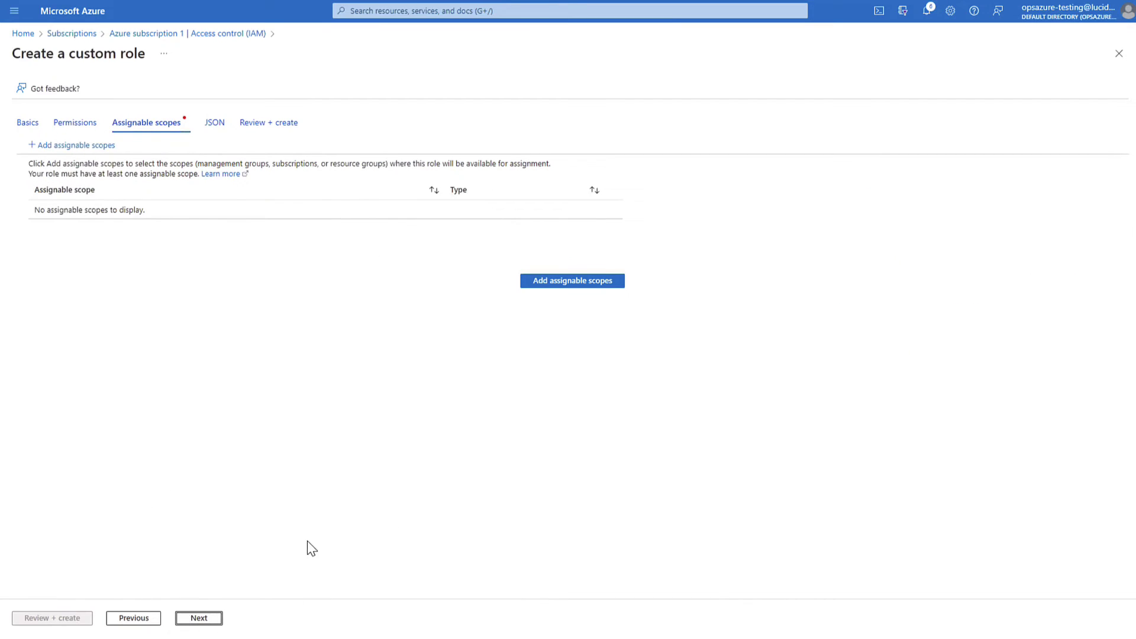
{"action": "left_click", "coordinate": [574, 288]}
{"action": "left_click", "coordinate": [627, 110]}
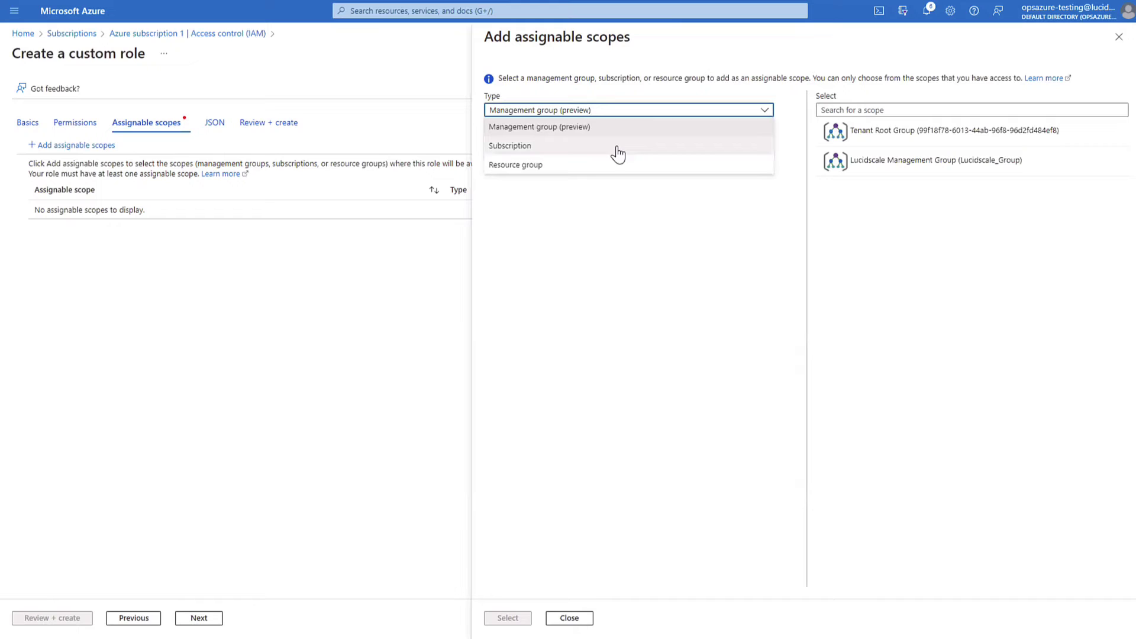
{"action": "left_click", "coordinate": [510, 145]}
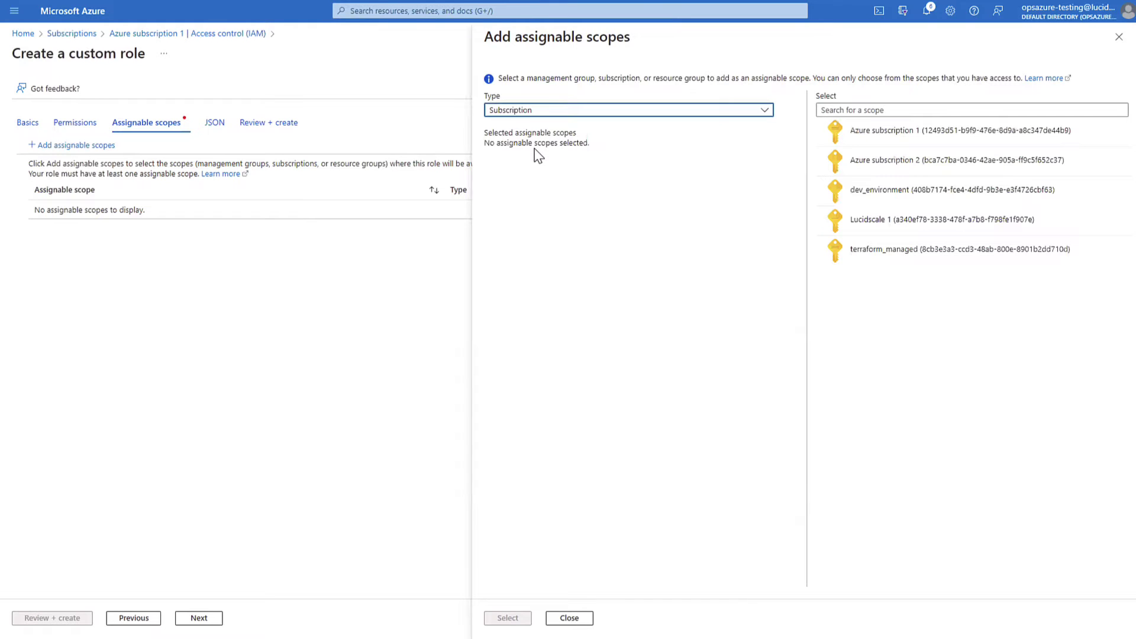
{"action": "left_click", "coordinate": [899, 138]}
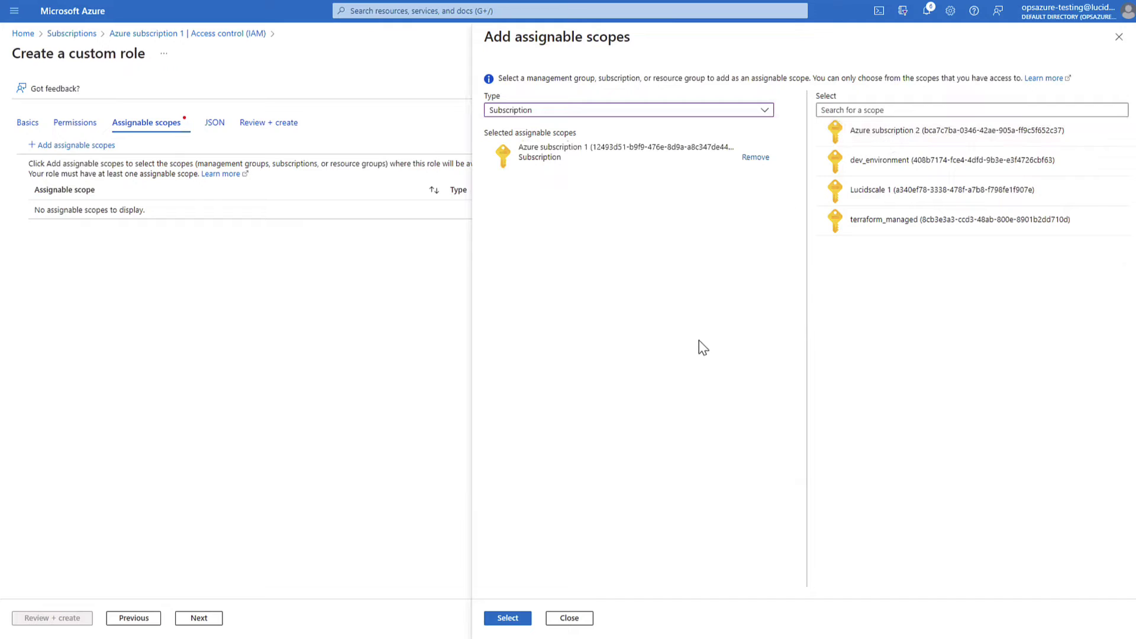
{"action": "left_click", "coordinate": [501, 619]}
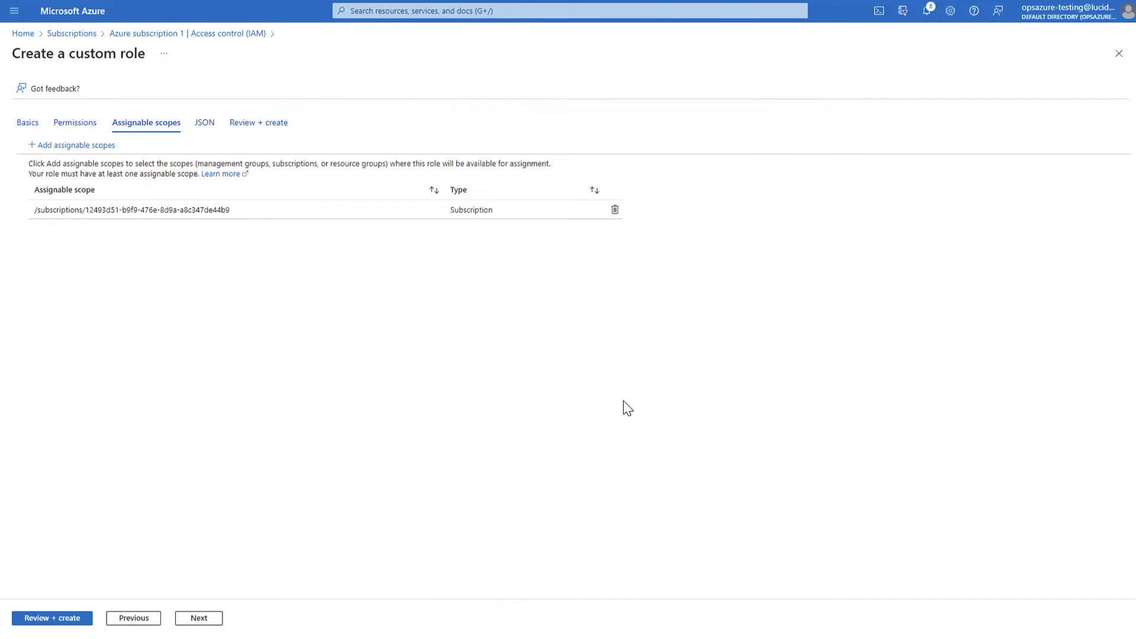
Step: Review the role's JSON and create the Lucidscale import custom role
{"action": "left_click", "coordinate": [212, 619]}
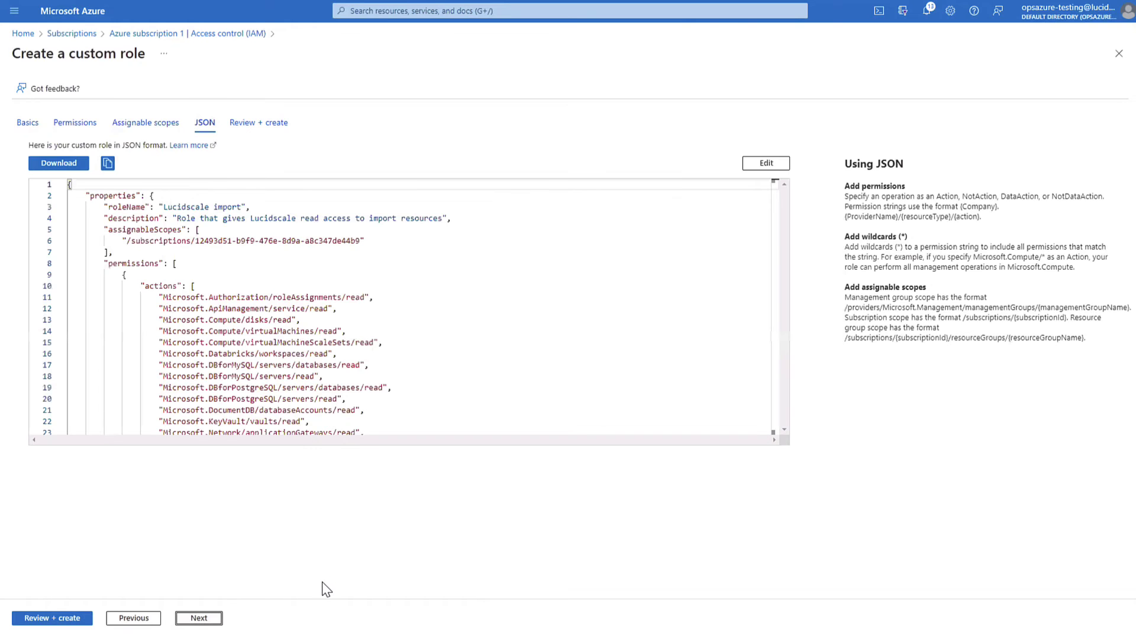
{"action": "left_click", "coordinate": [215, 620]}
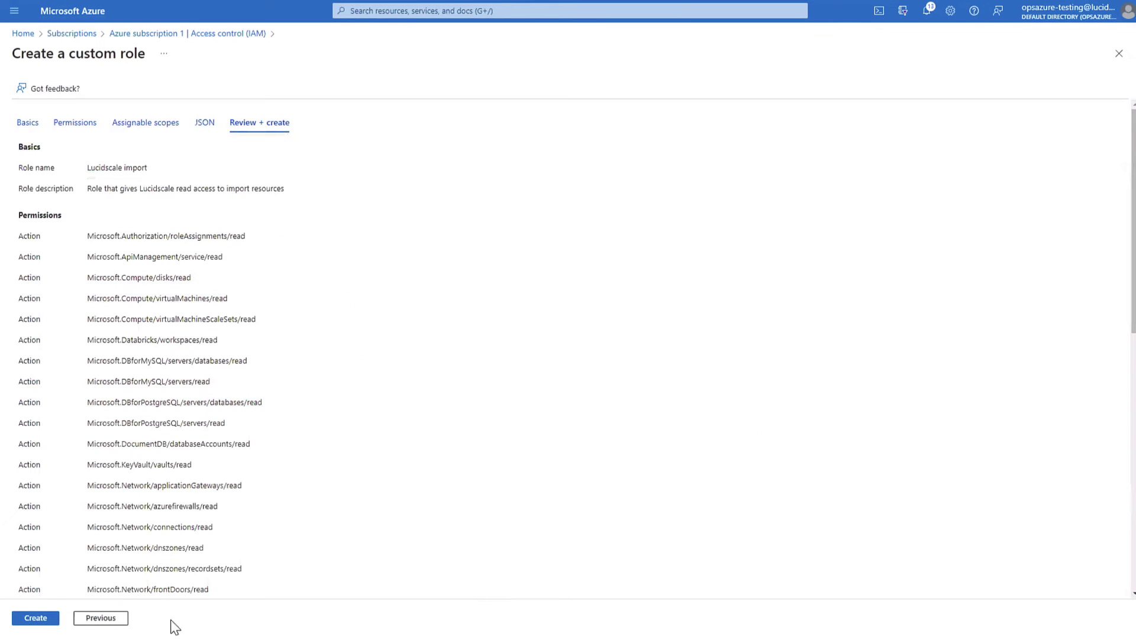
{"action": "left_click", "coordinate": [37, 617]}
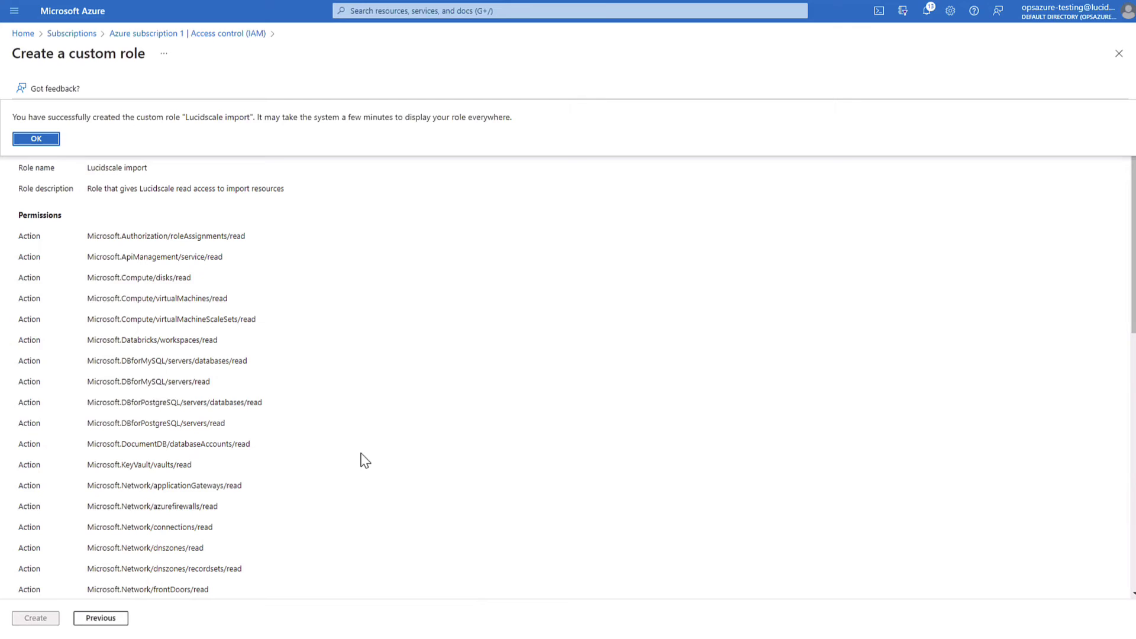
Step: Start a new role assignment and choose the Lucidscale import role
{"action": "left_click", "coordinate": [41, 139]}
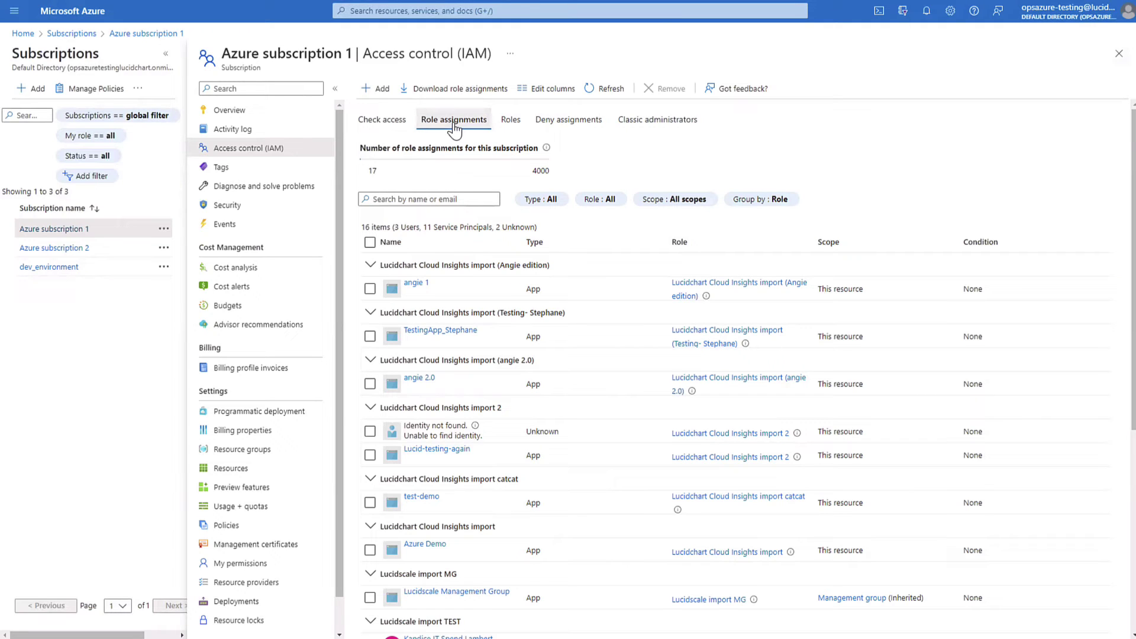
{"action": "left_click", "coordinate": [378, 88]}
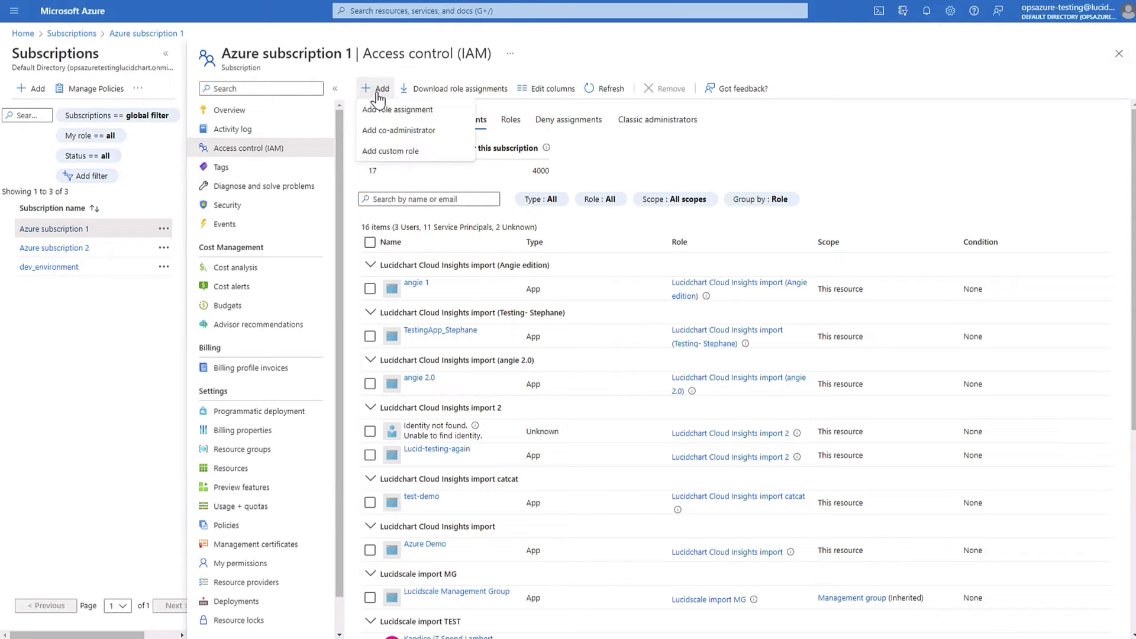
{"action": "left_click", "coordinate": [394, 110]}
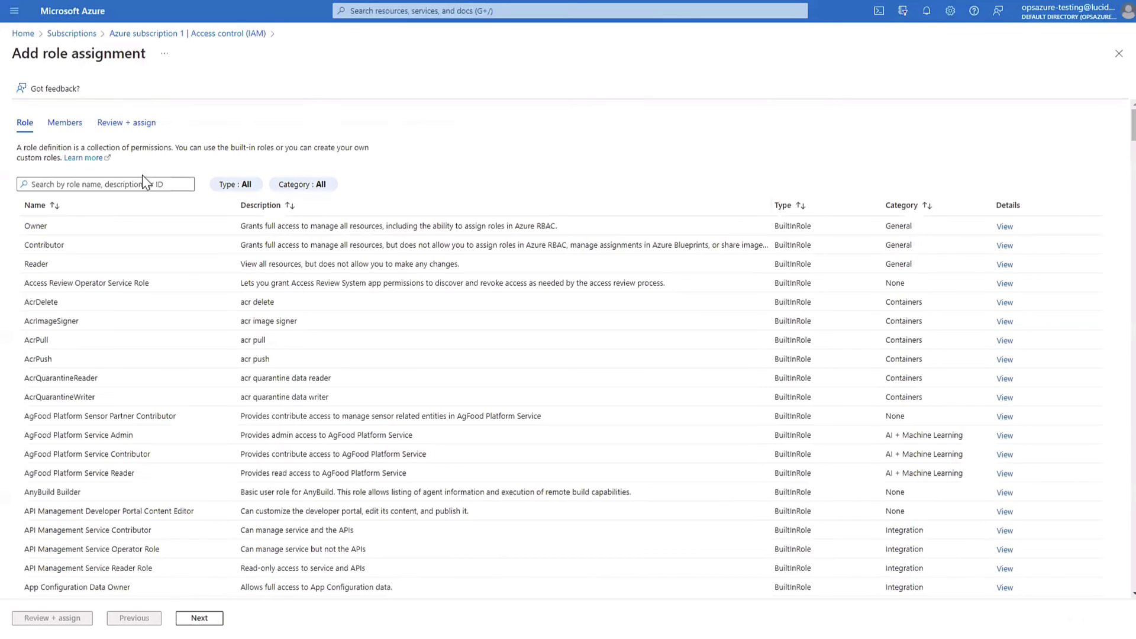
{"action": "left_click", "coordinate": [142, 181]}
{"action": "type", "text": "Lucidscale"}
{"action": "double_click", "coordinate": [125, 181]}
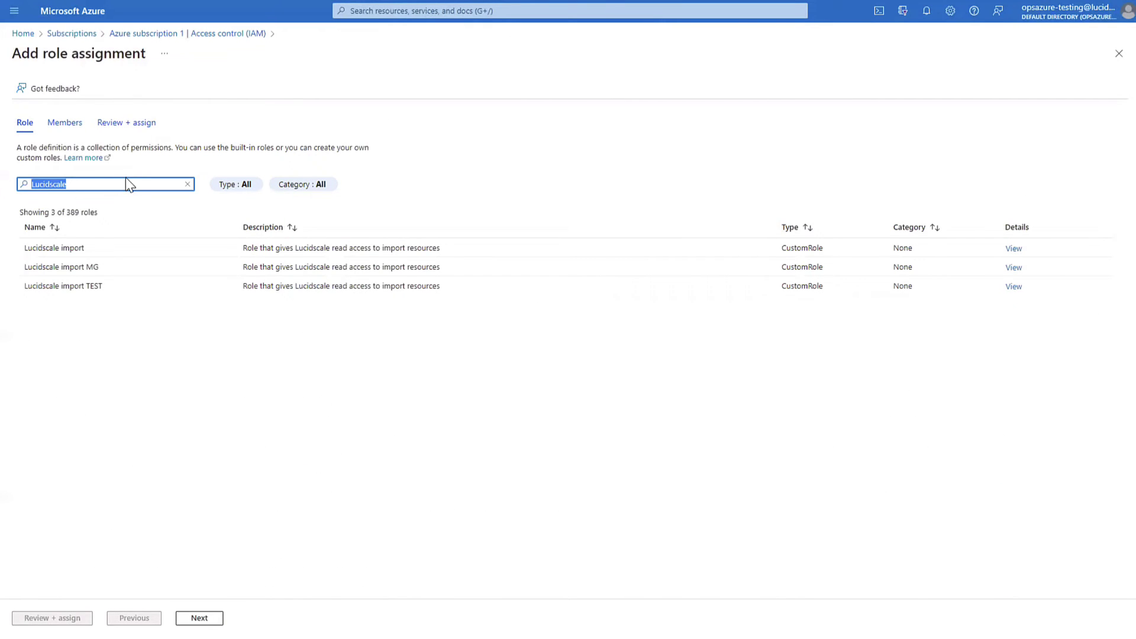
{"action": "left_click", "coordinate": [87, 247]}
{"action": "left_click", "coordinate": [200, 617]}
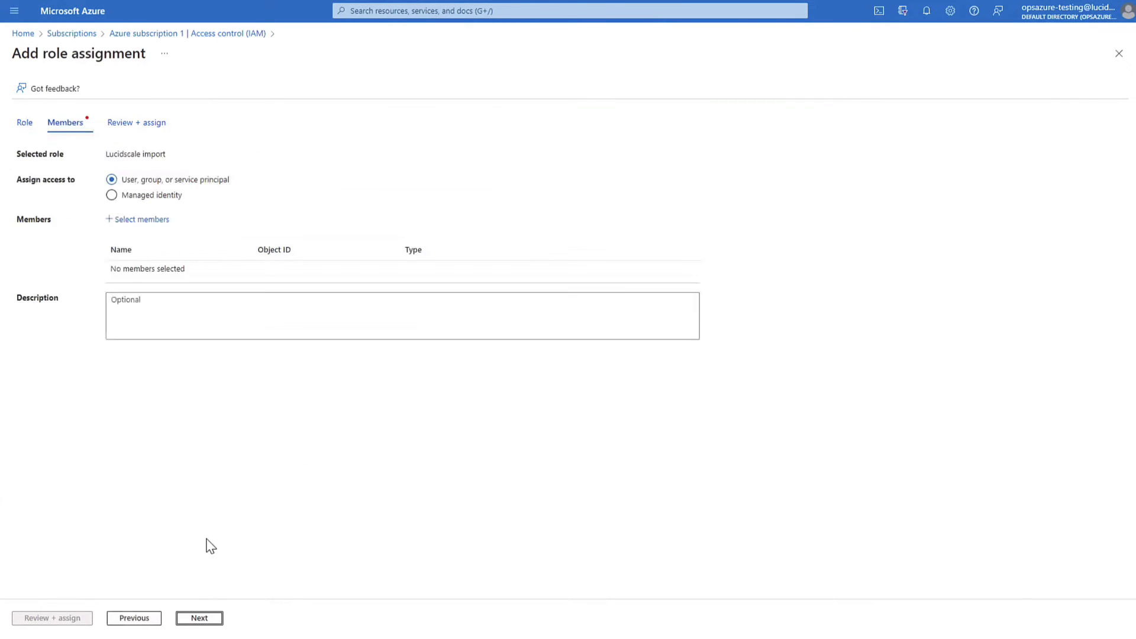
Step: Add Lucidscale App Registration as the role's member and proceed to Review + assign
{"action": "left_click", "coordinate": [136, 221]}
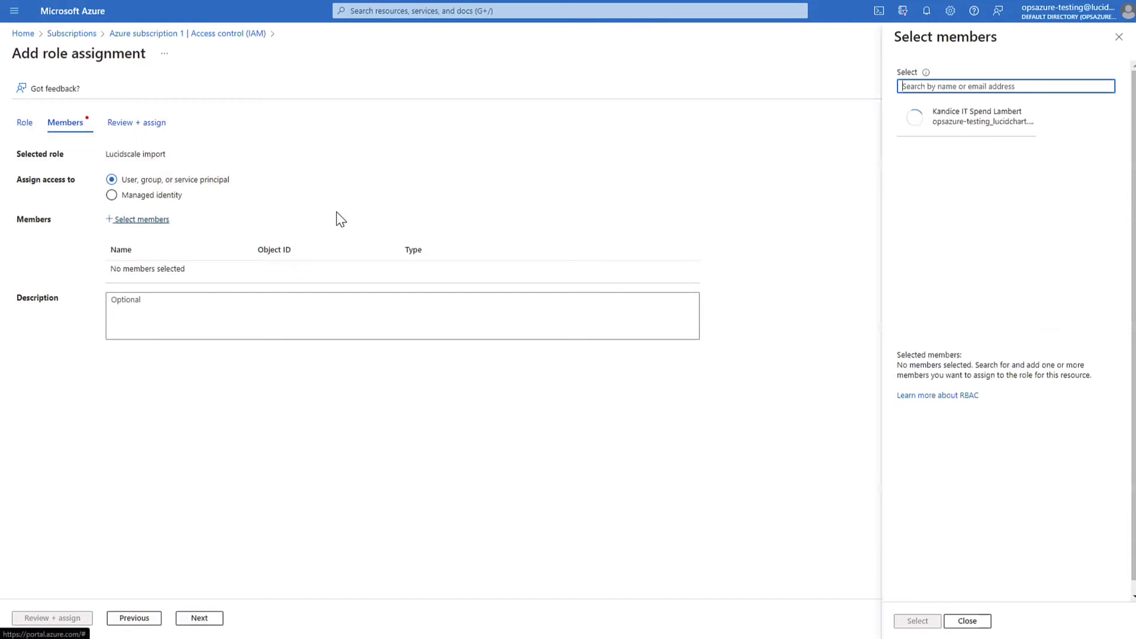
{"action": "type", "text": "Lucidscale"}
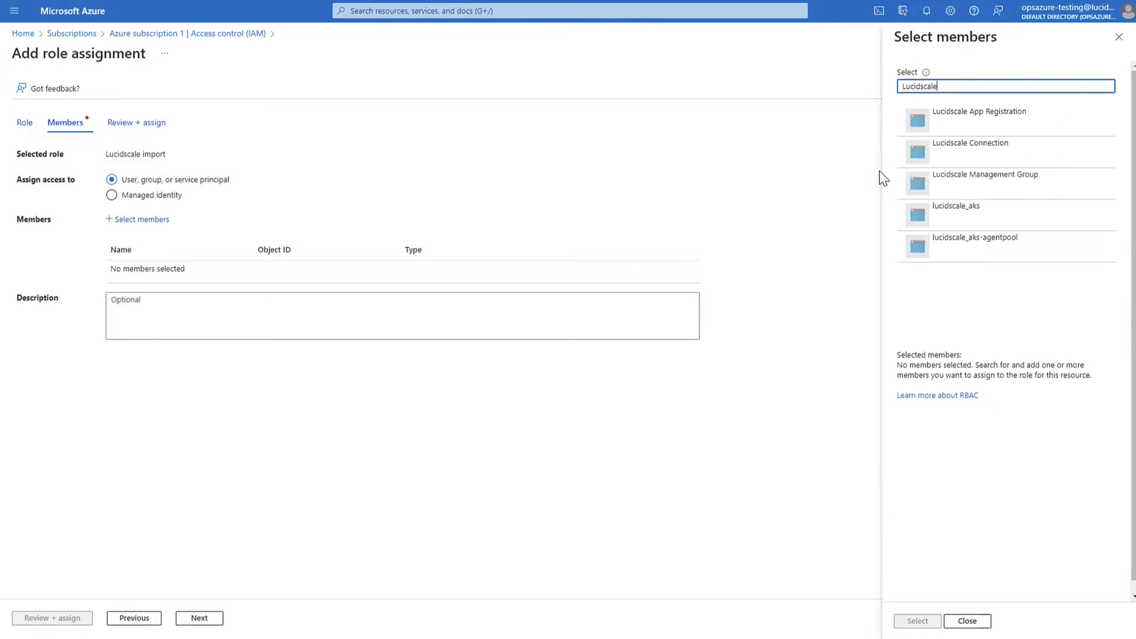
{"action": "left_click", "coordinate": [975, 127]}
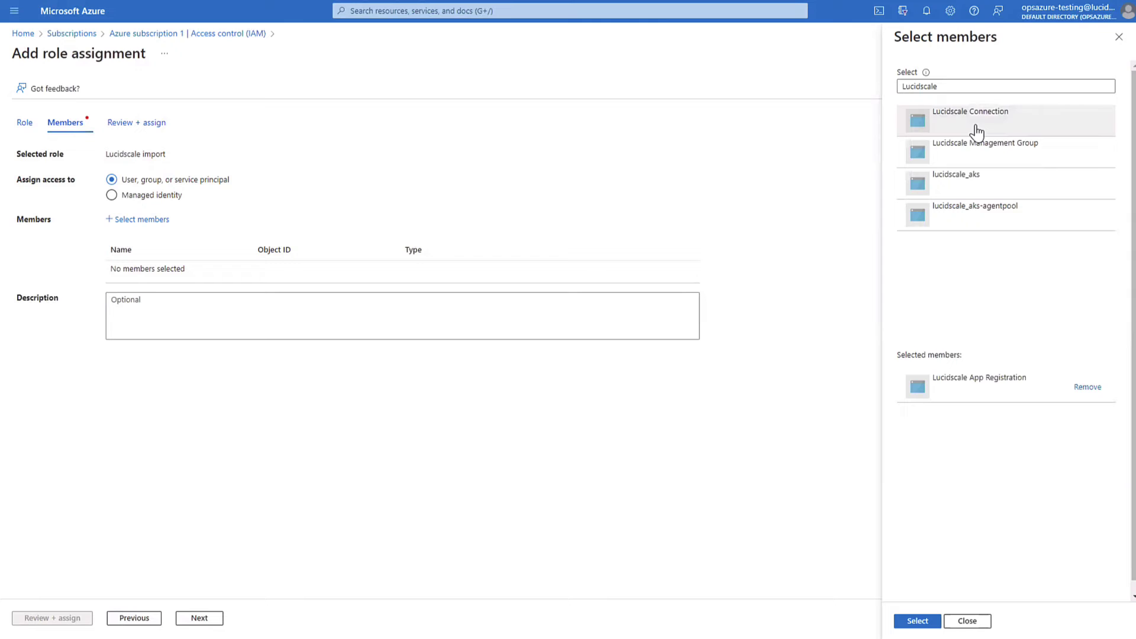
{"action": "left_click", "coordinate": [917, 620]}
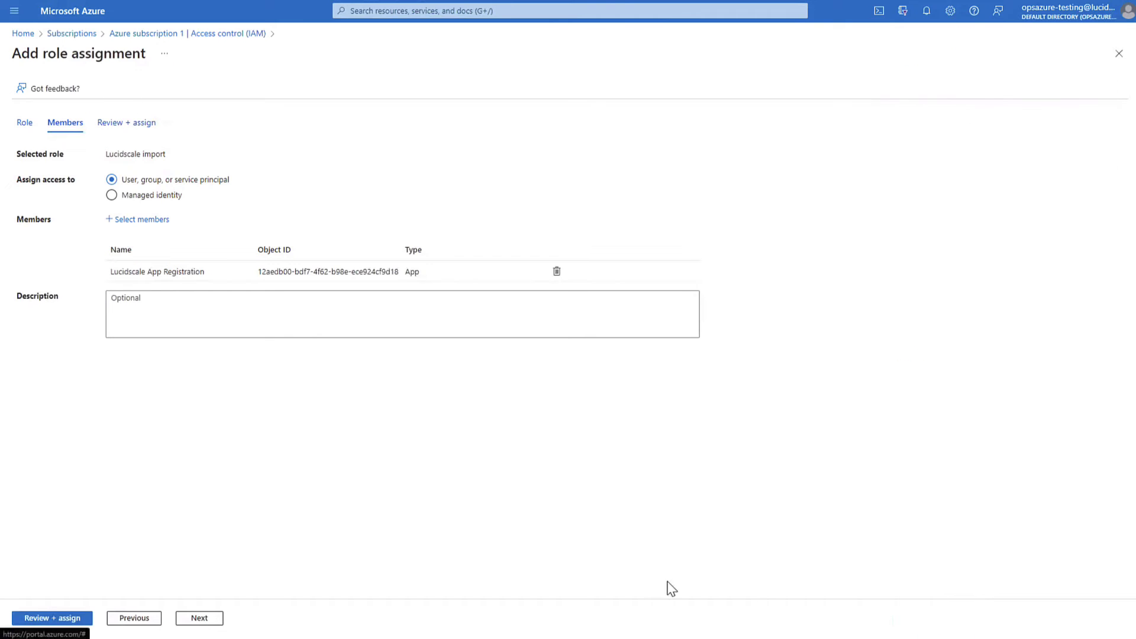
{"action": "left_click", "coordinate": [192, 618]}
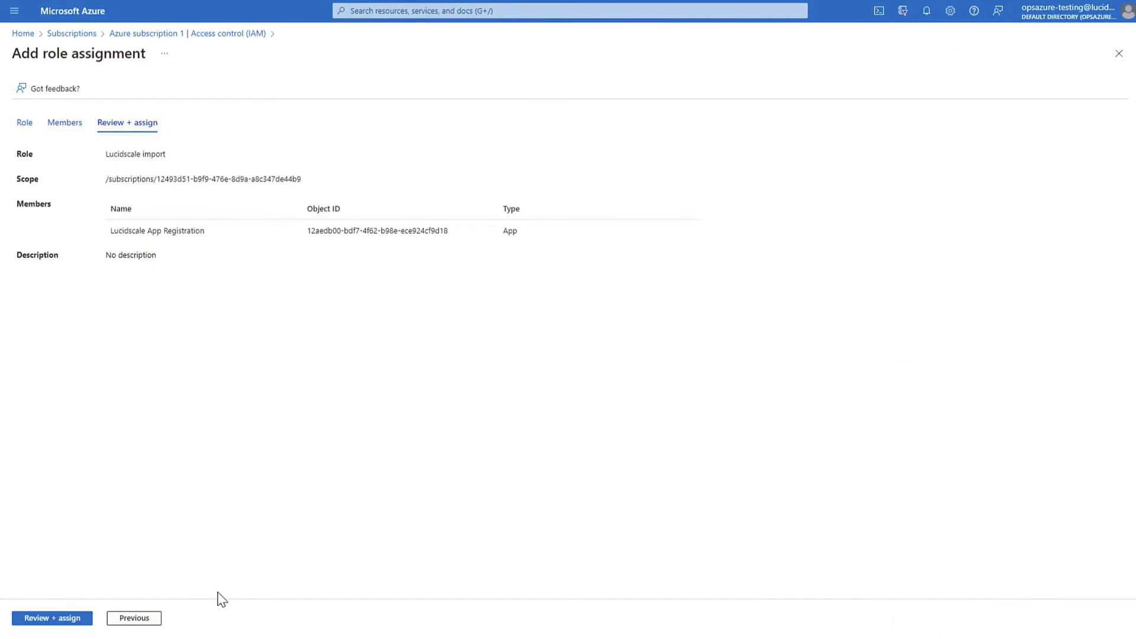
Step: Assign the role, save the Lucidscale Onboarding credential, and start a New Azure Subscription import with it
{"action": "left_click", "coordinate": [52, 619]}
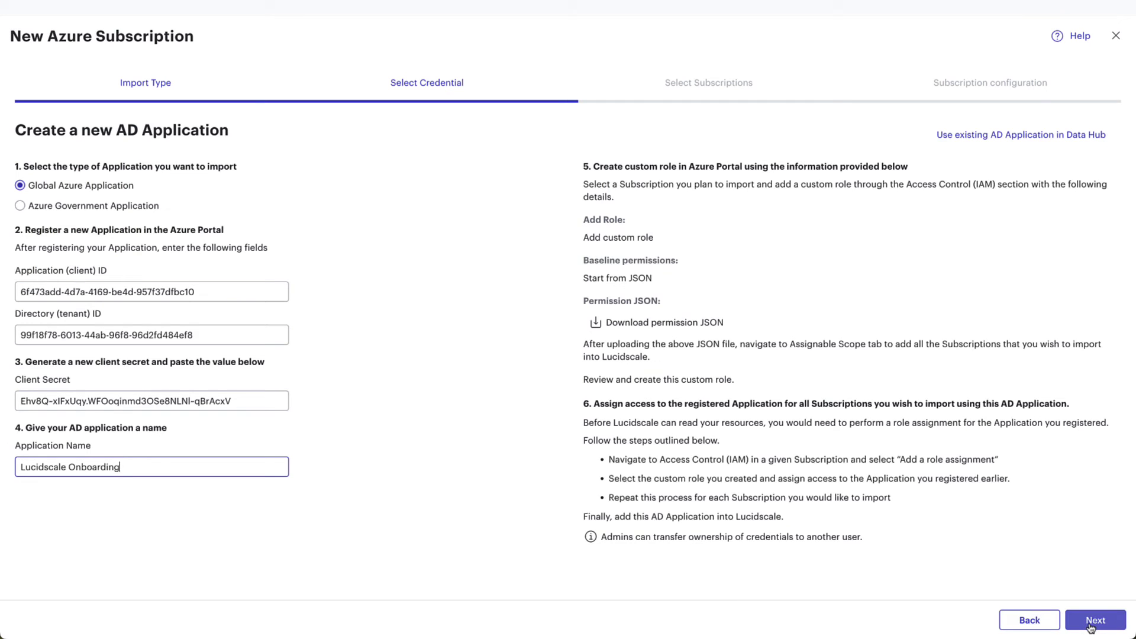
{"action": "left_click", "coordinate": [1090, 622]}
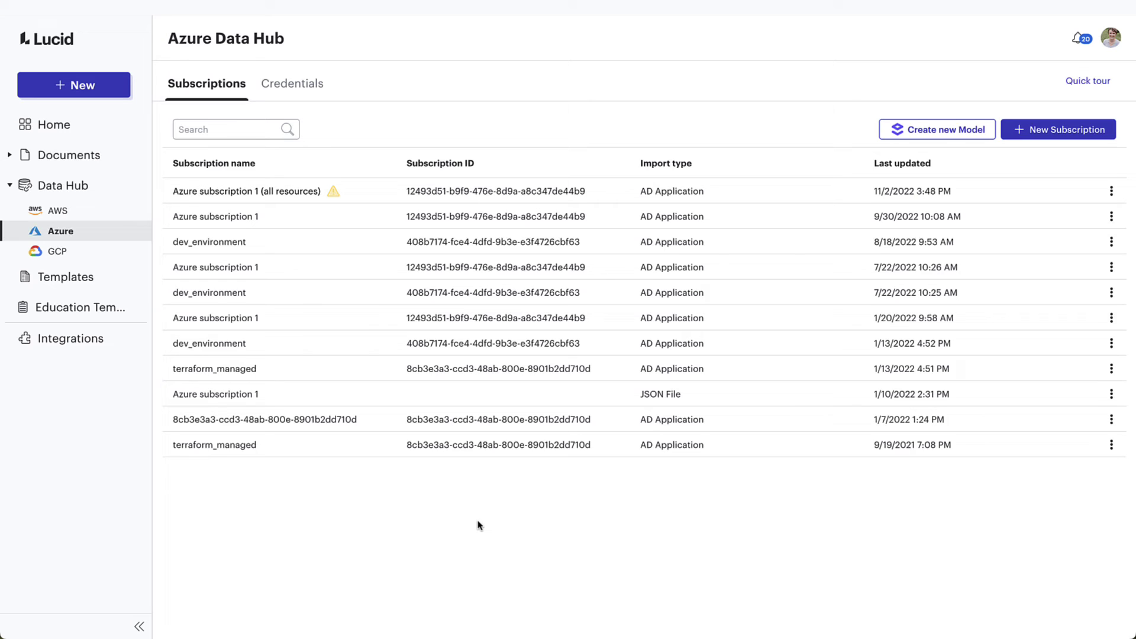
{"action": "left_click", "coordinate": [301, 95]}
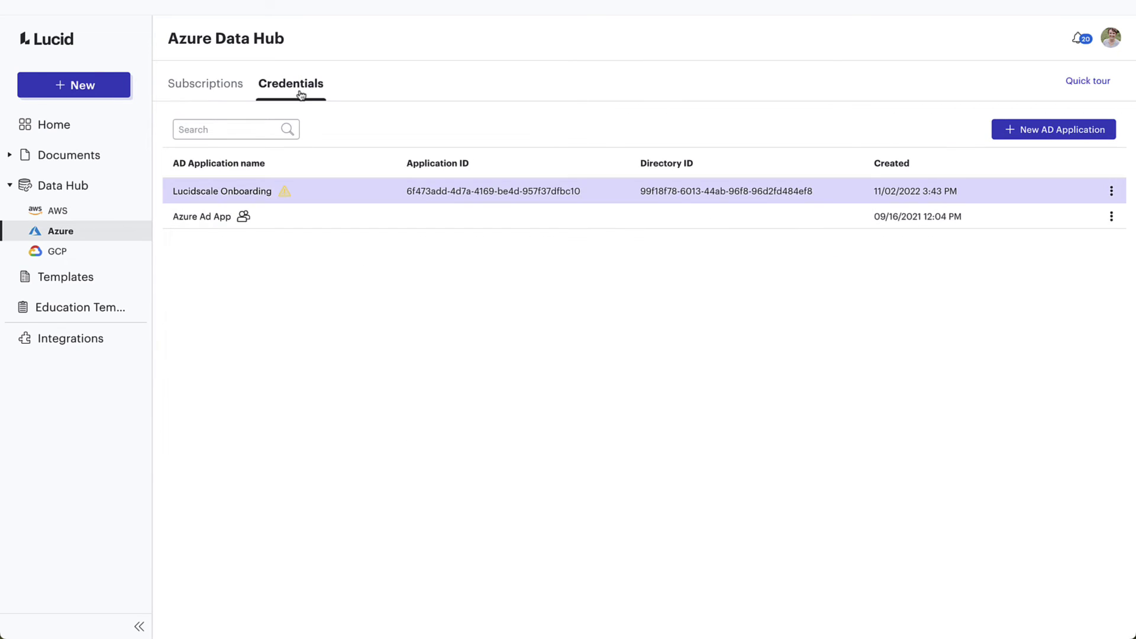
{"action": "left_click", "coordinate": [262, 200]}
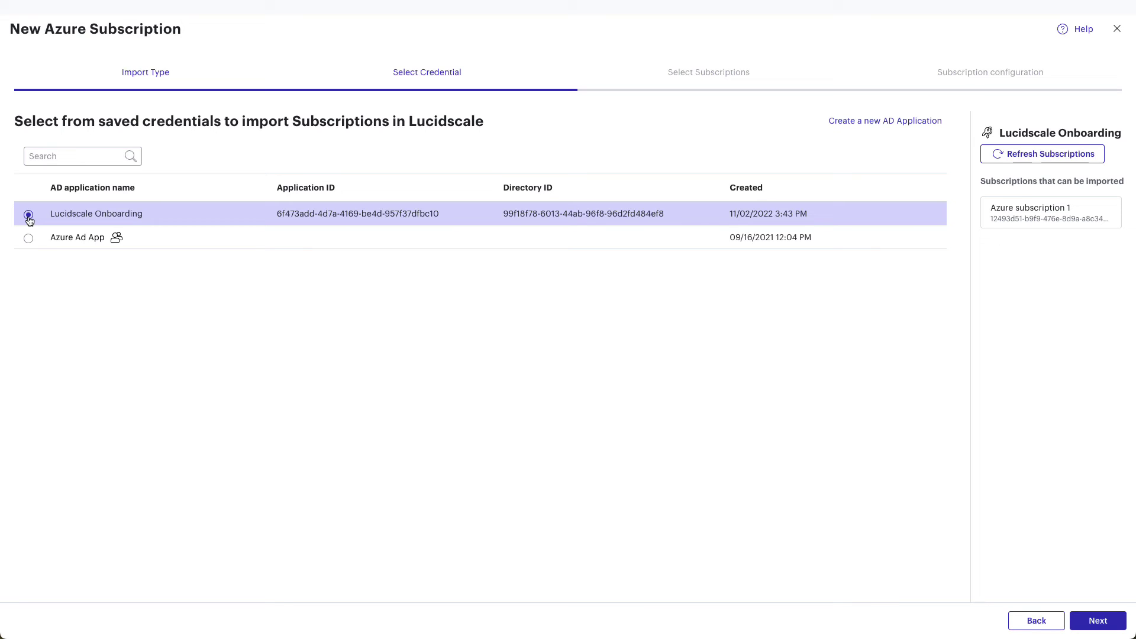
Step: Select Azure subscription 1 for import and rename it 'Azure subscription 1 (all resources)'
{"action": "left_click", "coordinate": [1095, 621]}
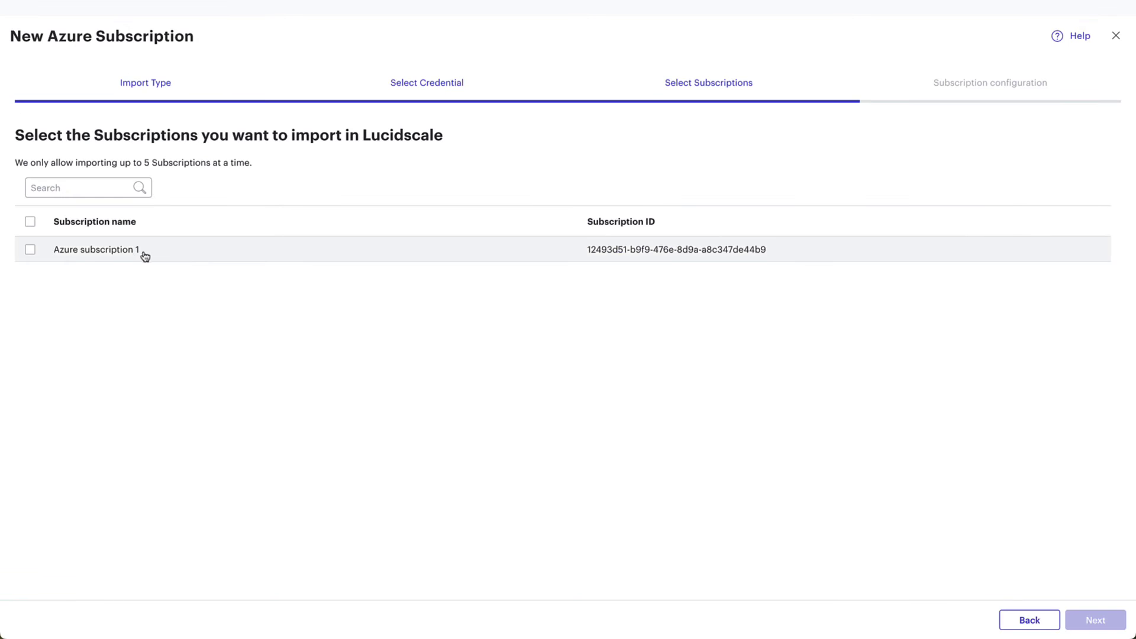
{"action": "left_click", "coordinate": [31, 250]}
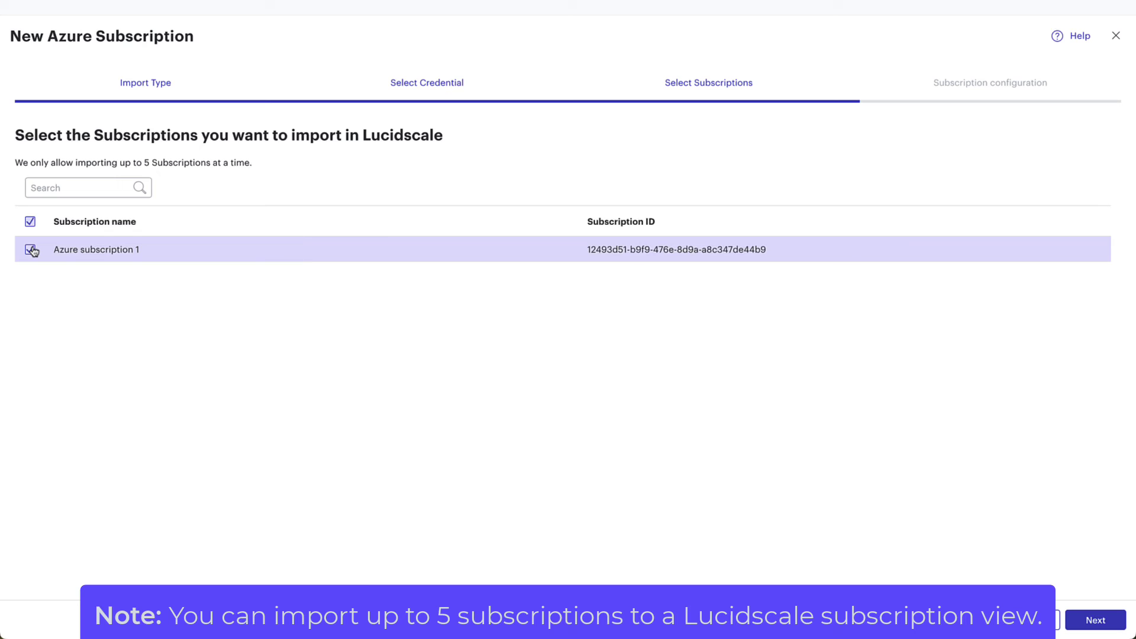
{"action": "left_click", "coordinate": [1095, 620]}
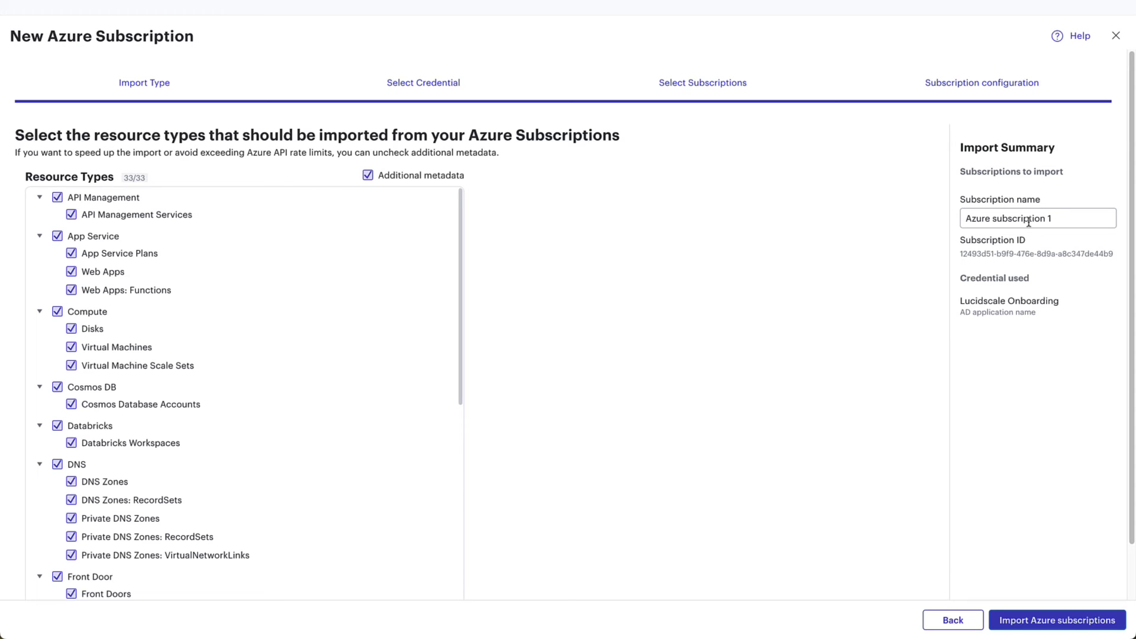
{"action": "left_click", "coordinate": [1052, 219]}
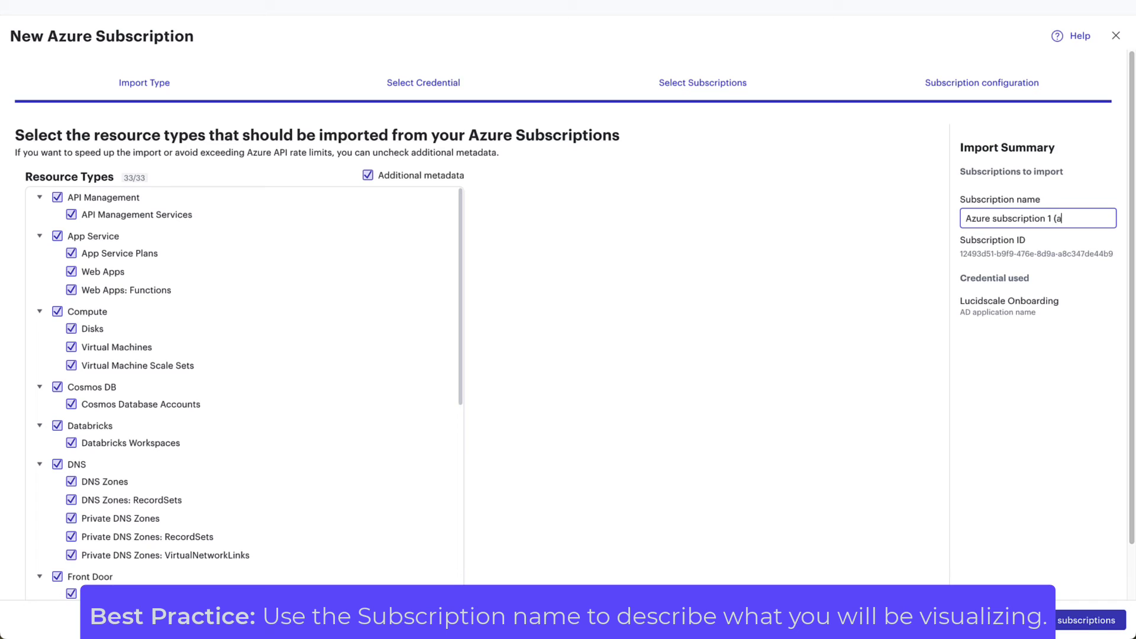
{"action": "type", "text": "(all resources)"}
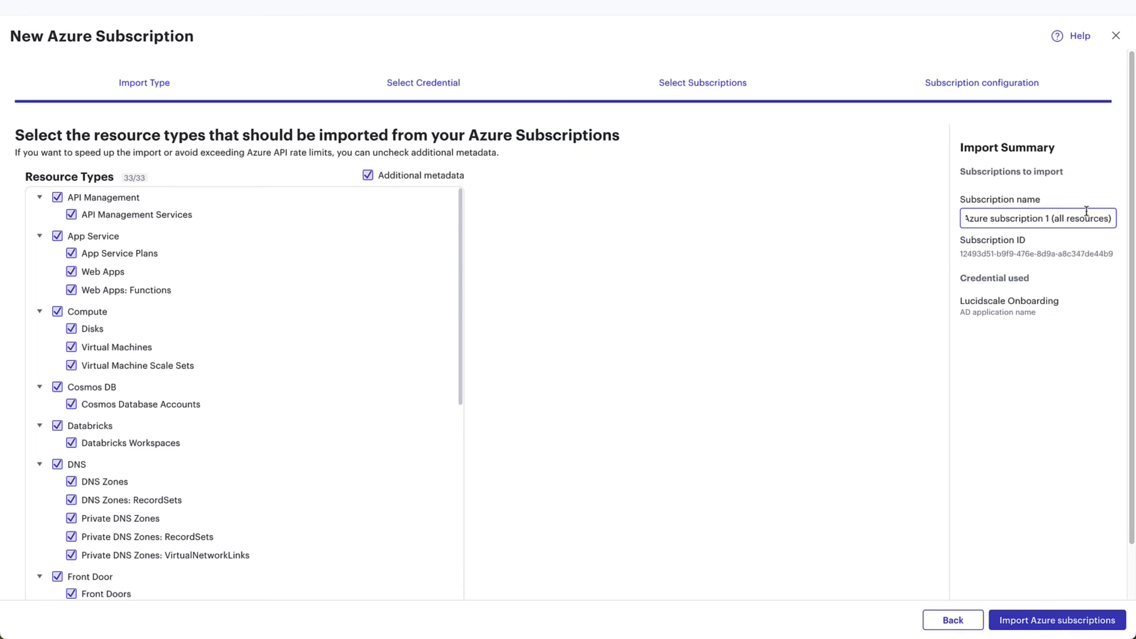
Step: Import the subscription, then create a new Azure Model from both Azure subscription 1 imports
{"action": "left_click", "coordinate": [1058, 621]}
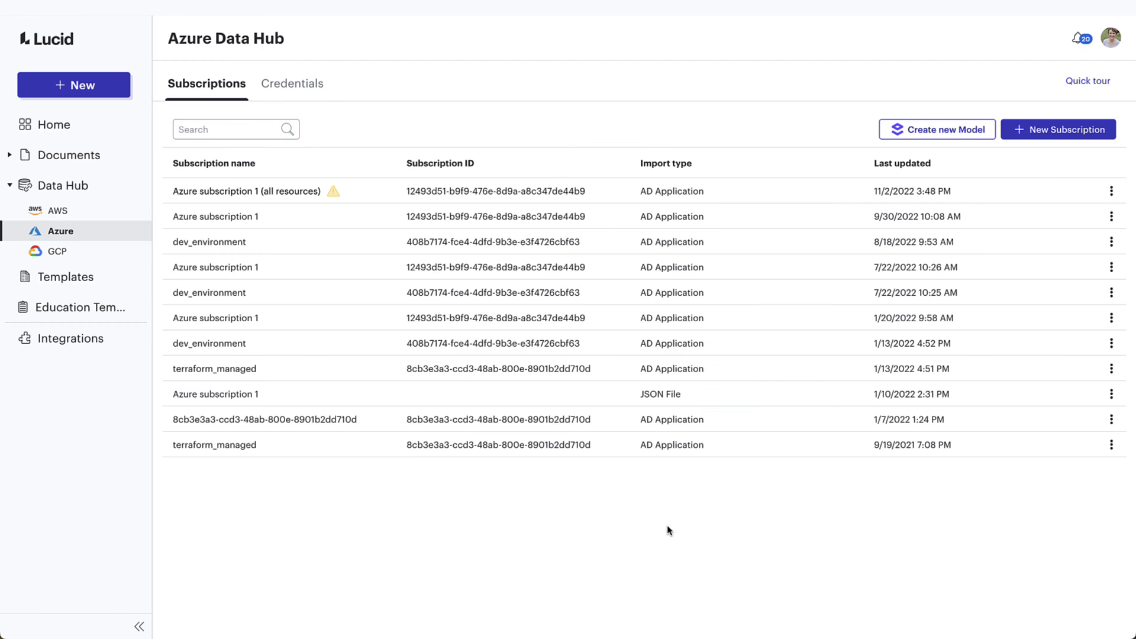
{"action": "left_click", "coordinate": [102, 95]}
{"action": "mouse_move", "coordinate": [101, 165]}
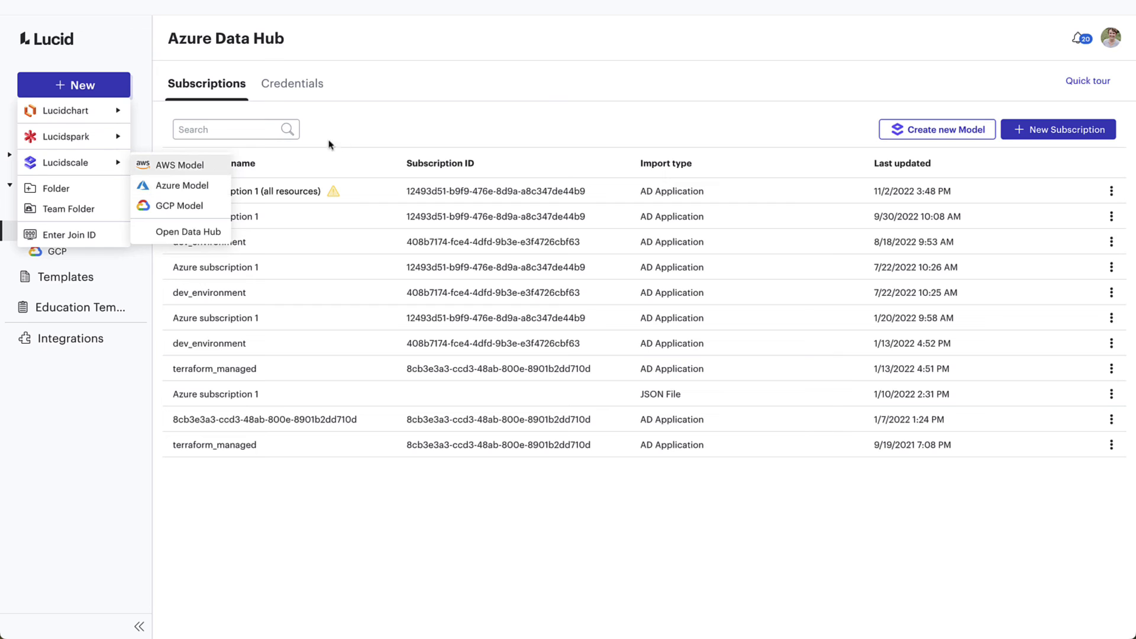
{"action": "left_click", "coordinate": [928, 136]}
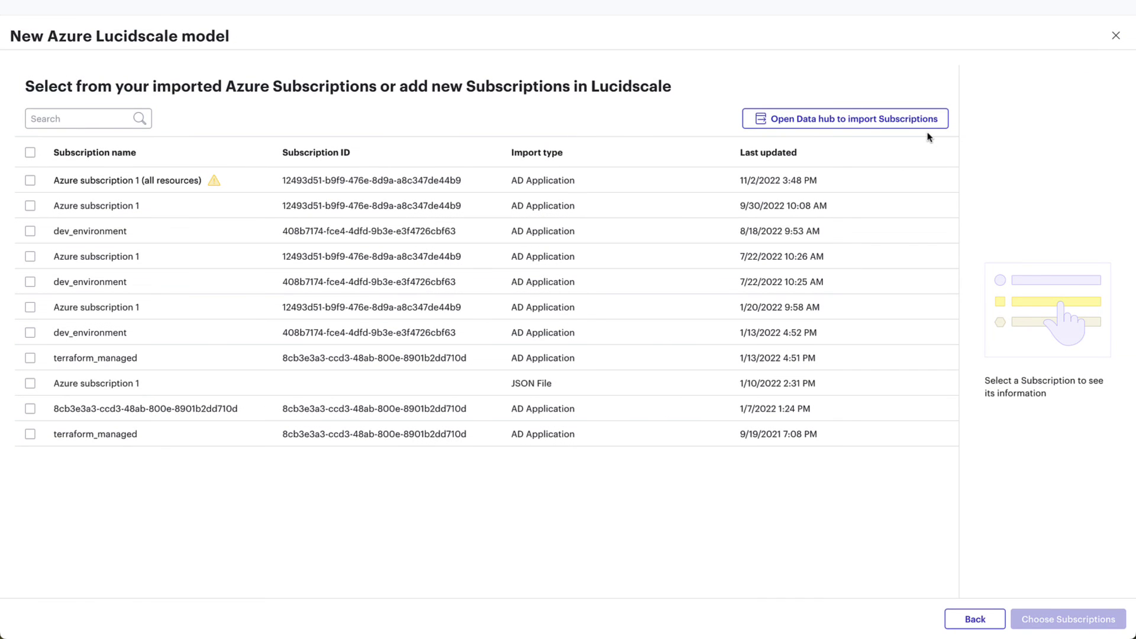
{"action": "left_click", "coordinate": [30, 180]}
{"action": "left_click", "coordinate": [31, 205]}
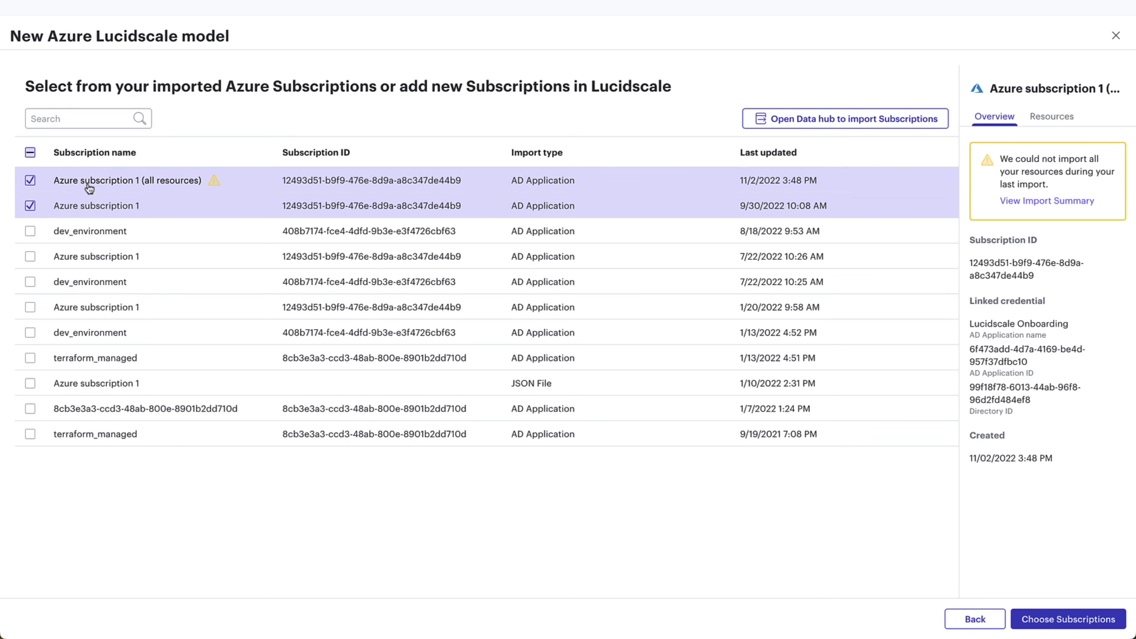
{"action": "left_click", "coordinate": [1052, 117]}
{"action": "left_click", "coordinate": [998, 119]}
{"action": "left_click", "coordinate": [1071, 619]}
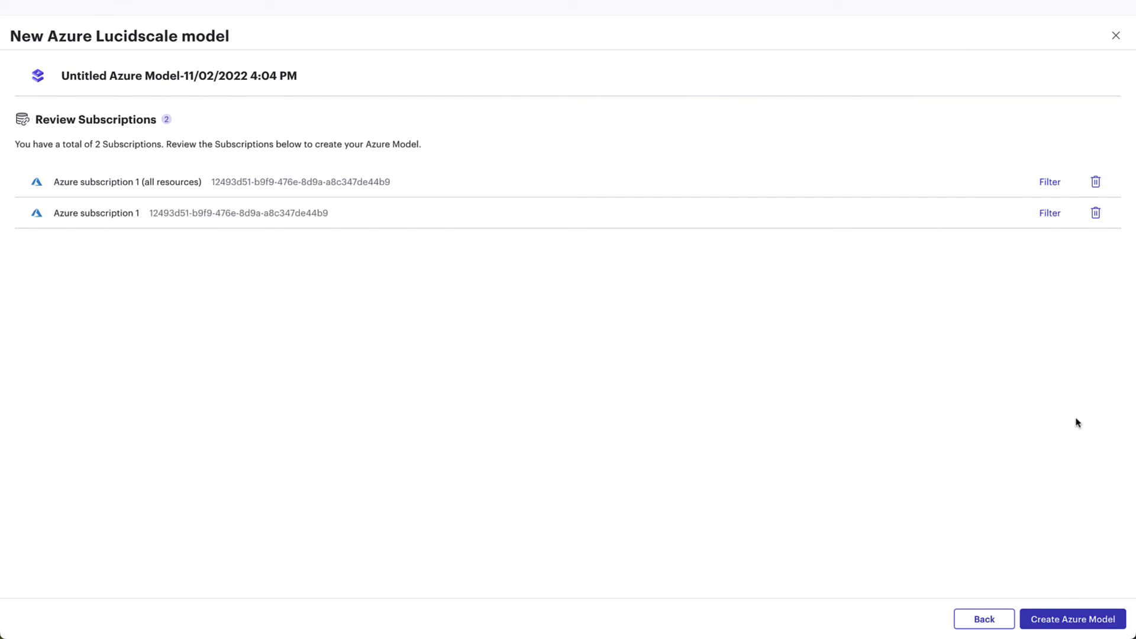
Step: Filter the first subscription to resources tagged production and save the filter
{"action": "left_click", "coordinate": [1046, 191]}
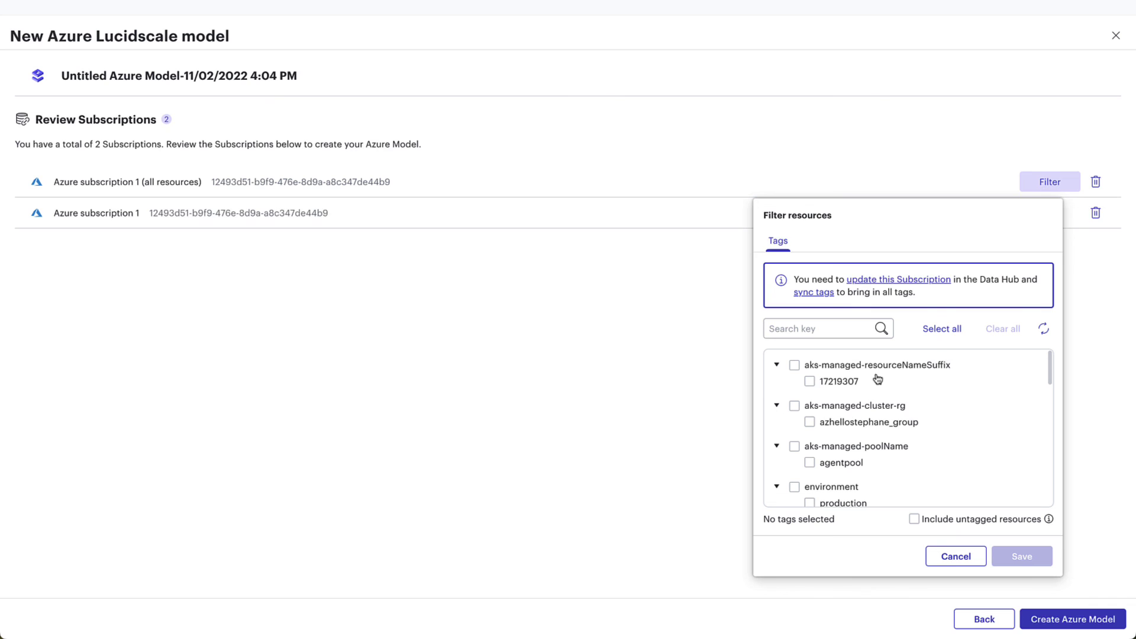
{"action": "scroll", "coordinate": [880, 380], "scroll_direction": "down", "scroll_amount": 4}
{"action": "left_click", "coordinate": [809, 367]}
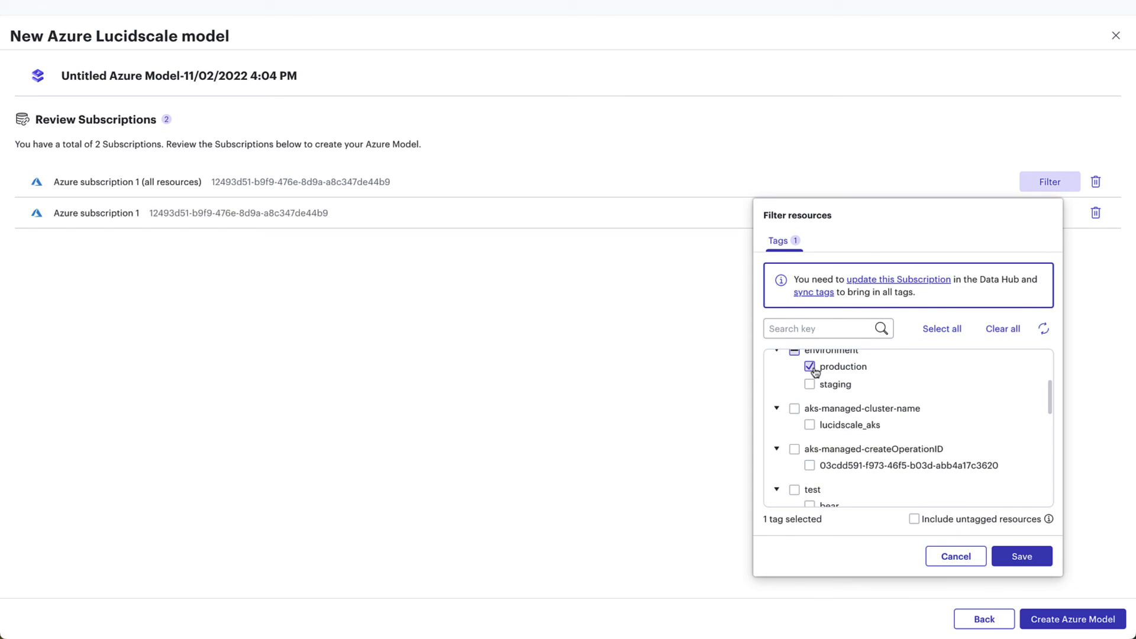
{"action": "left_click", "coordinate": [1035, 557]}
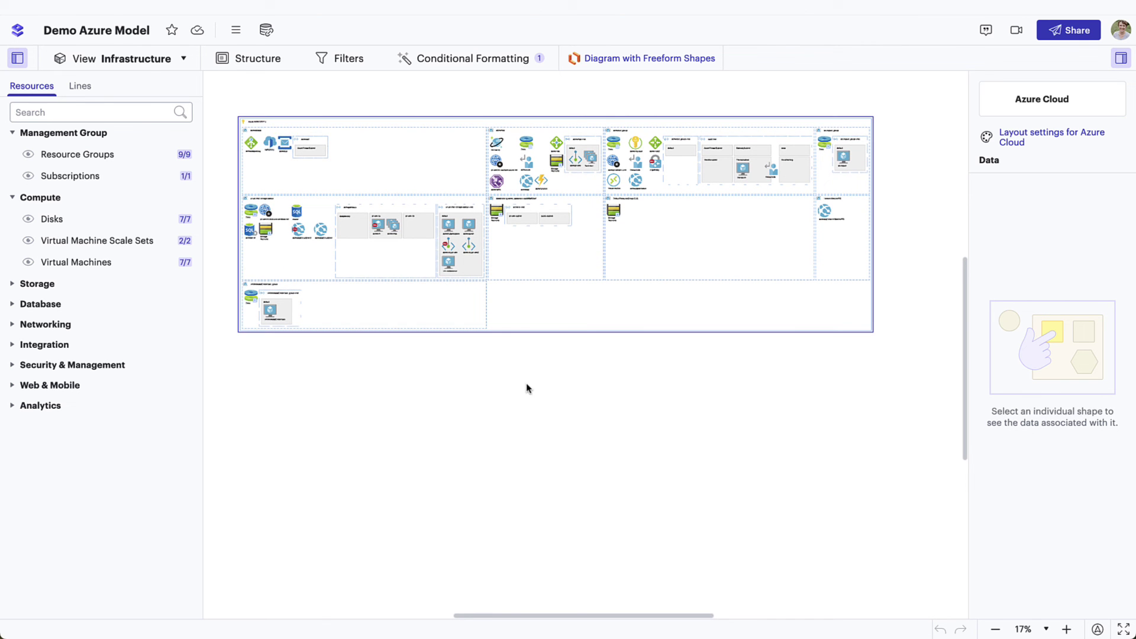
Step: Switch the Demo Azure Model diagram to the Virtual Network Topology view
{"action": "scroll", "coordinate": [525, 386], "scroll_direction": "up", "scroll_amount": 3}
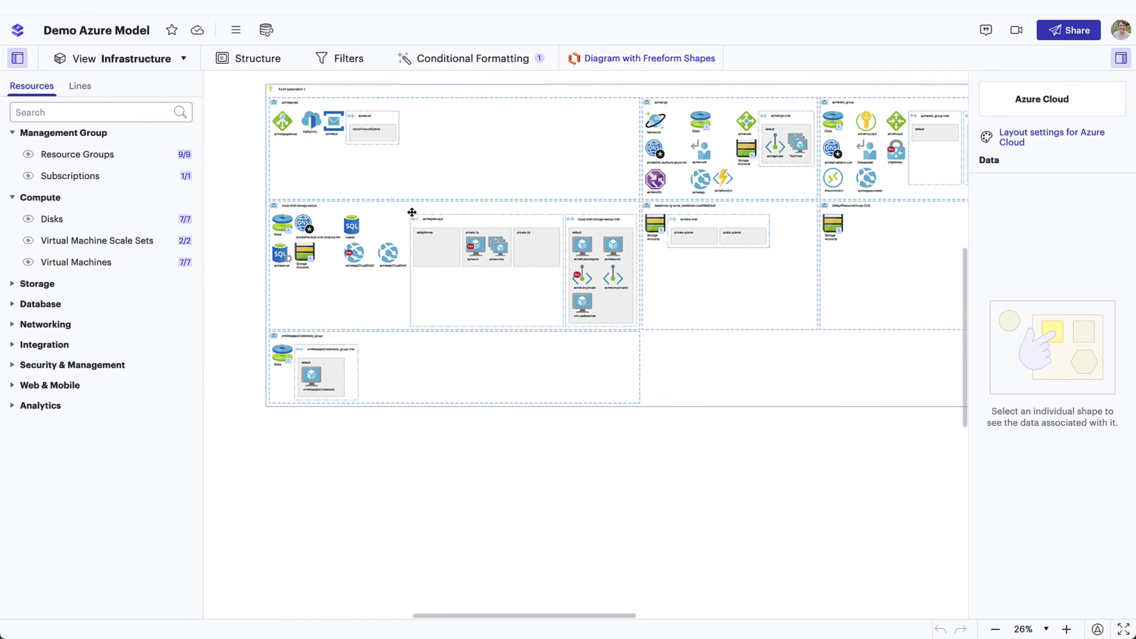
{"action": "left_click", "coordinate": [170, 60]}
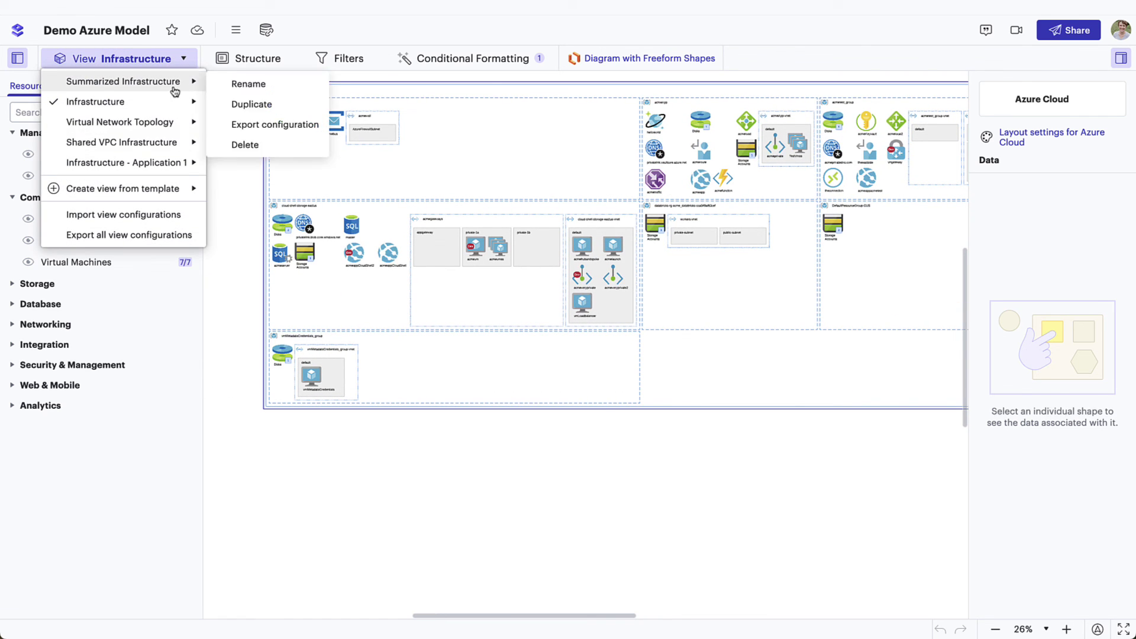
{"action": "left_click", "coordinate": [166, 127]}
Step: Change the view to Shared VPC Infrastructure and list the connection-line categories in the Lines panel
{"action": "scroll", "coordinate": [343, 150], "scroll_direction": "up", "scroll_amount": 4}
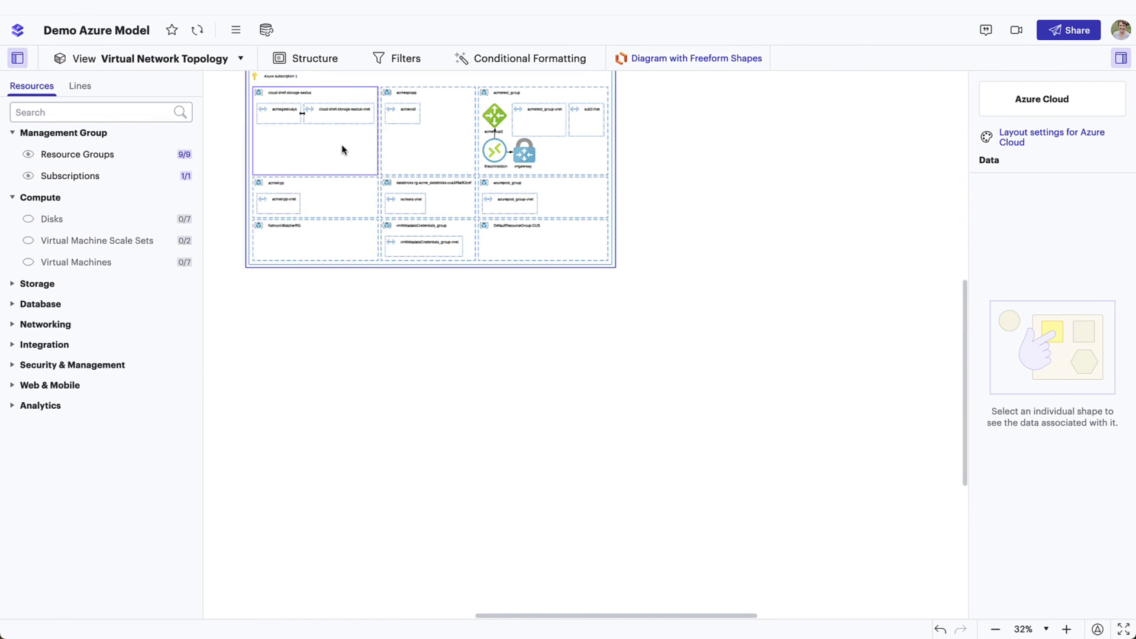
{"action": "scroll", "coordinate": [343, 150], "scroll_direction": "up", "scroll_amount": 2}
{"action": "left_click", "coordinate": [151, 59]}
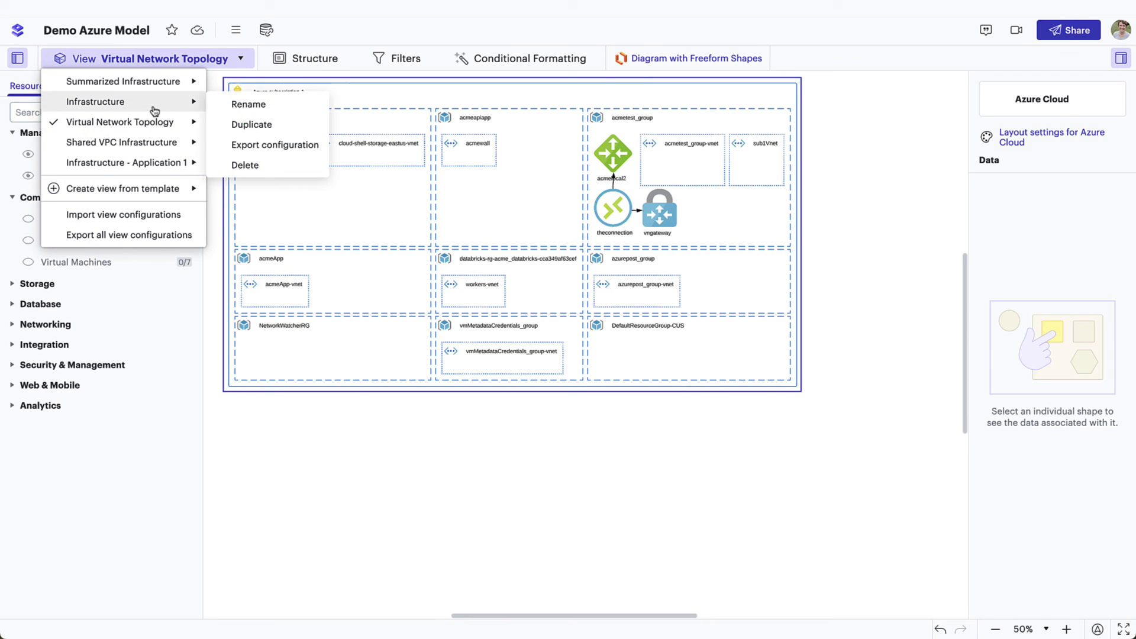
{"action": "left_click", "coordinate": [153, 143]}
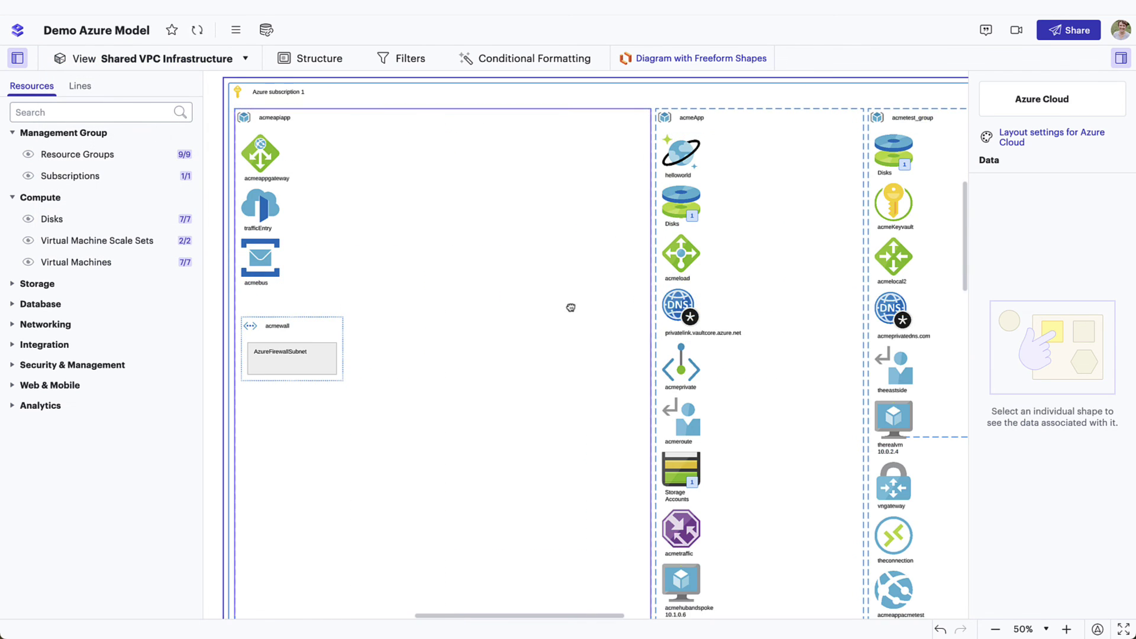
{"action": "scroll", "coordinate": [366, 222], "scroll_direction": "down", "scroll_amount": 3}
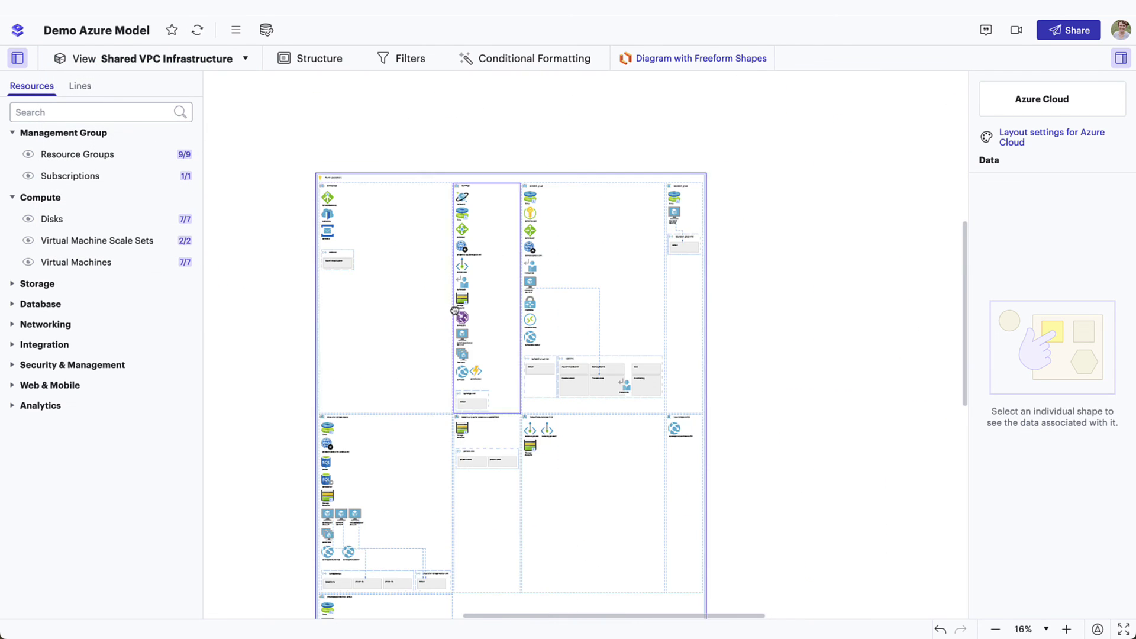
{"action": "left_click", "coordinate": [77, 87]}
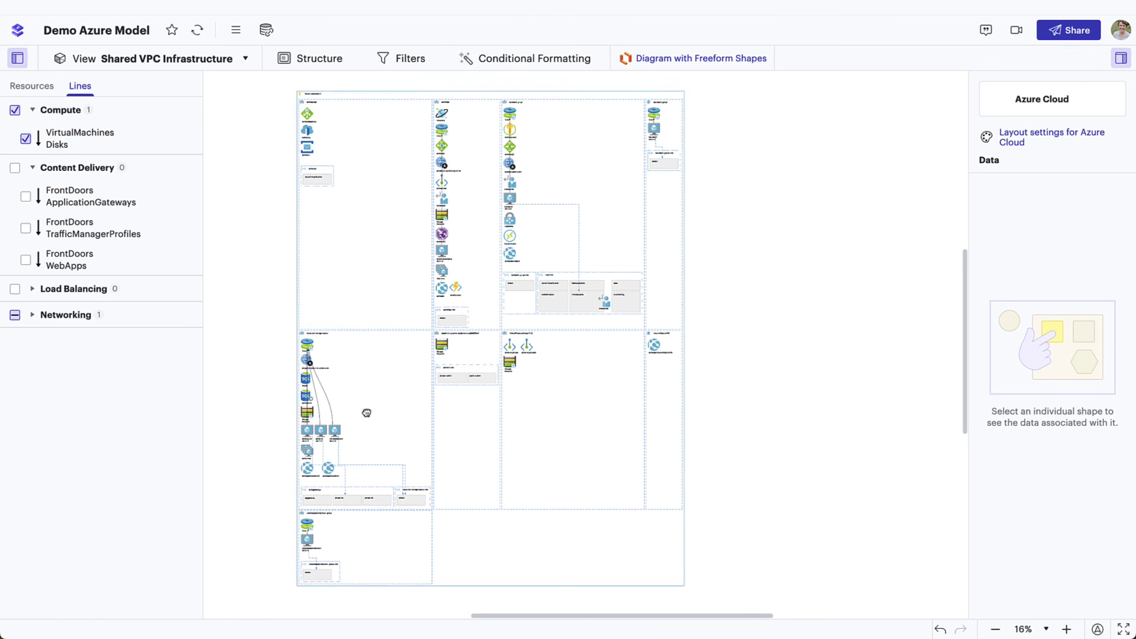